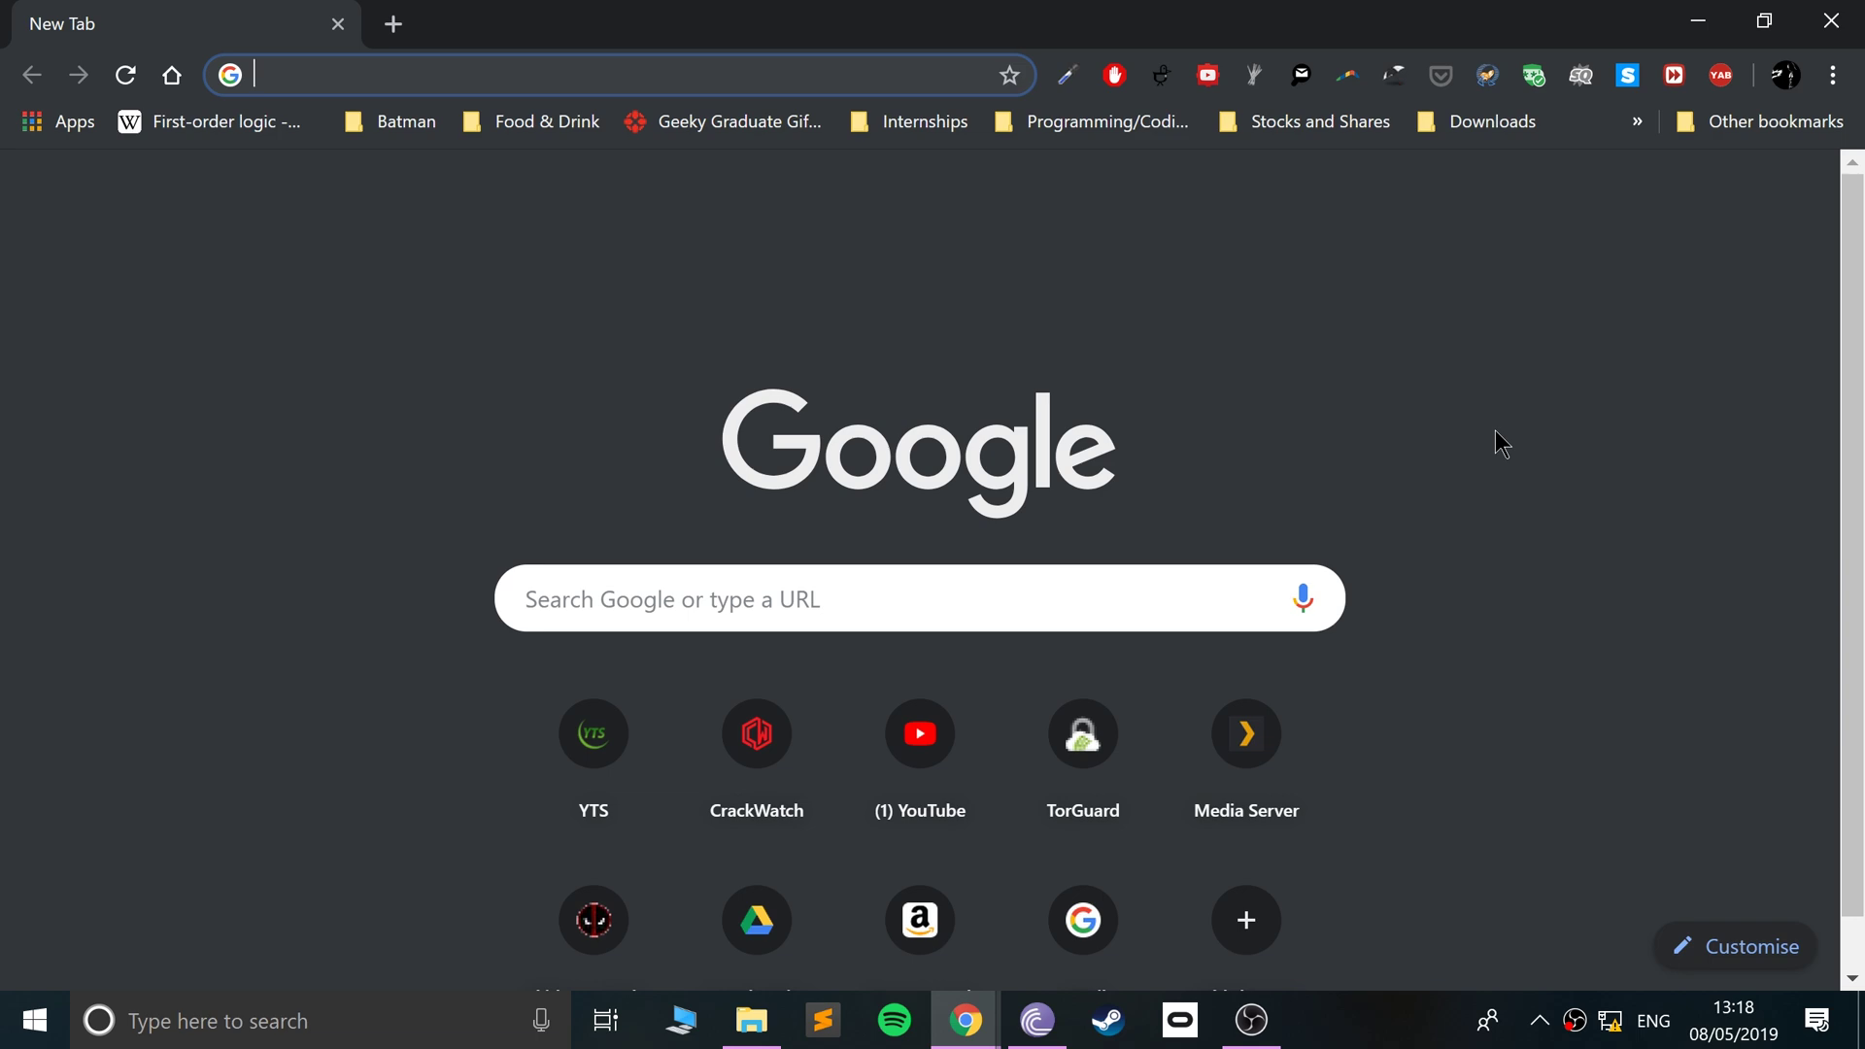
Go to microsoftedgeinsider.com in Chrome by accepting the autocomplete for 'mic'.
text(mic)
key(Right)
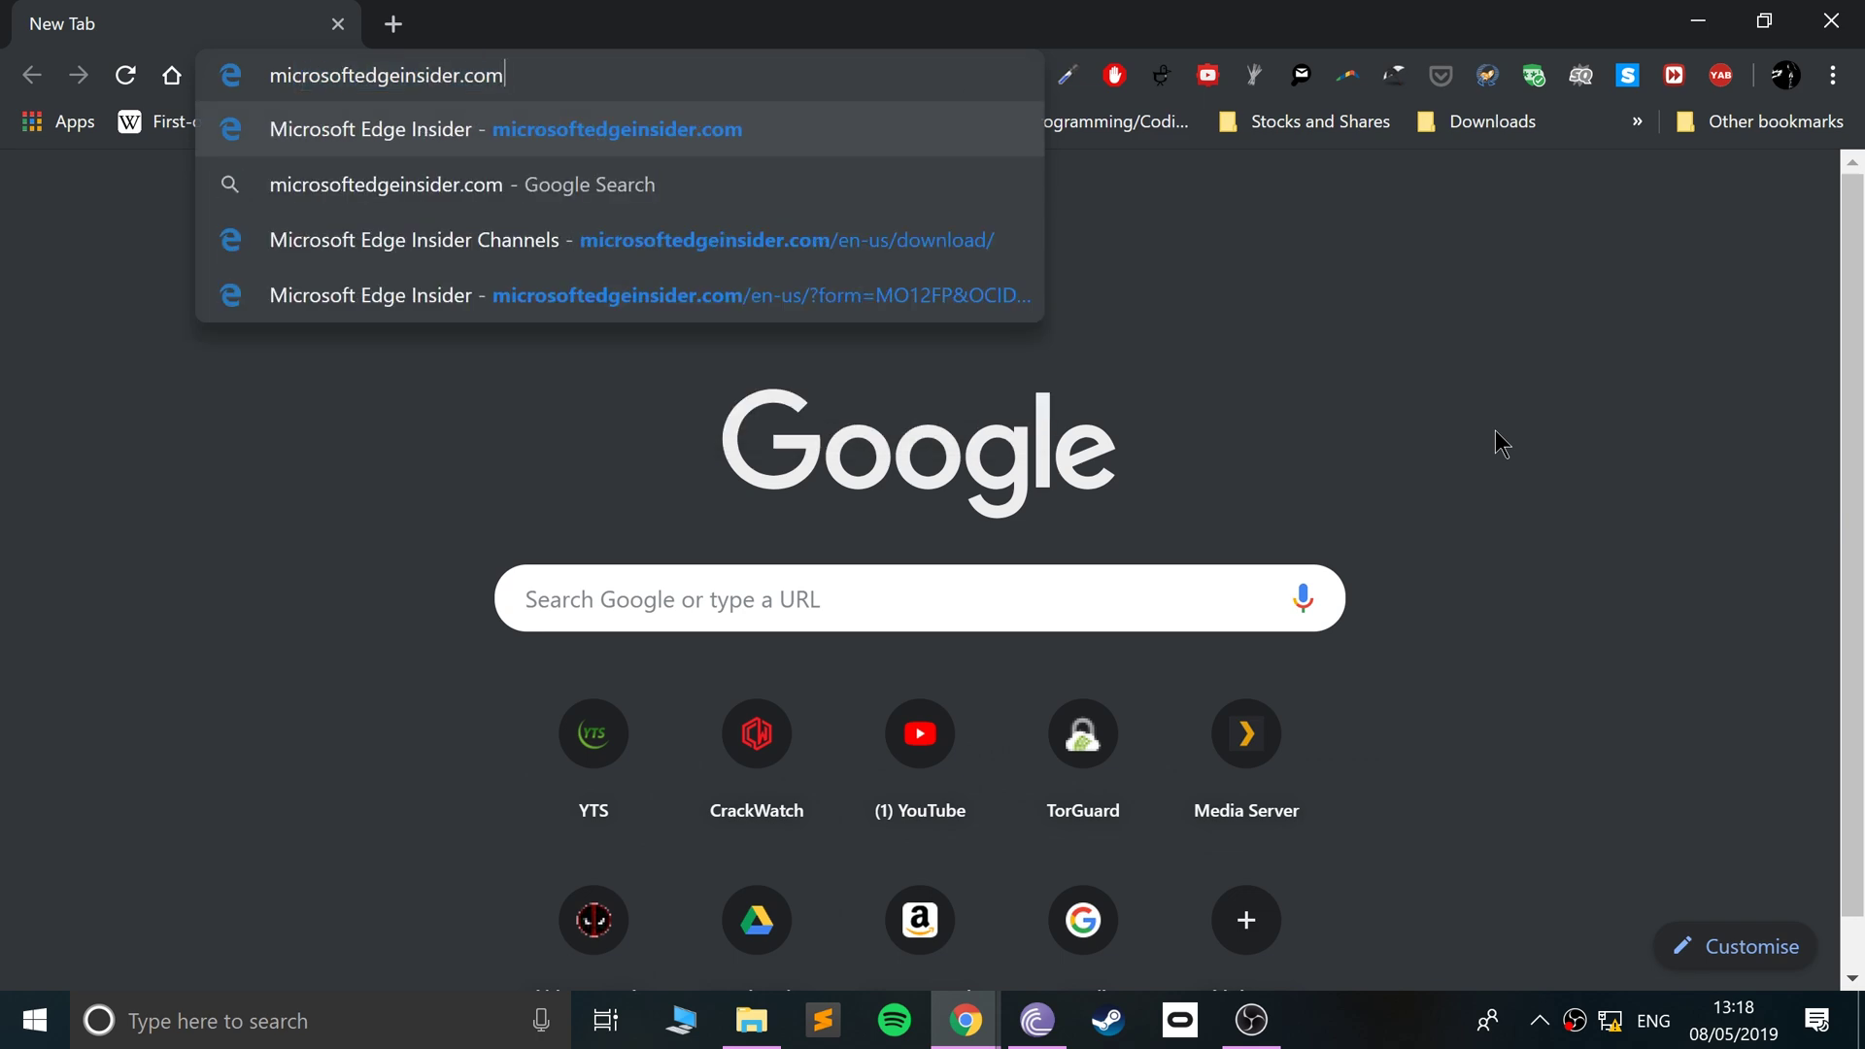
key(Return)
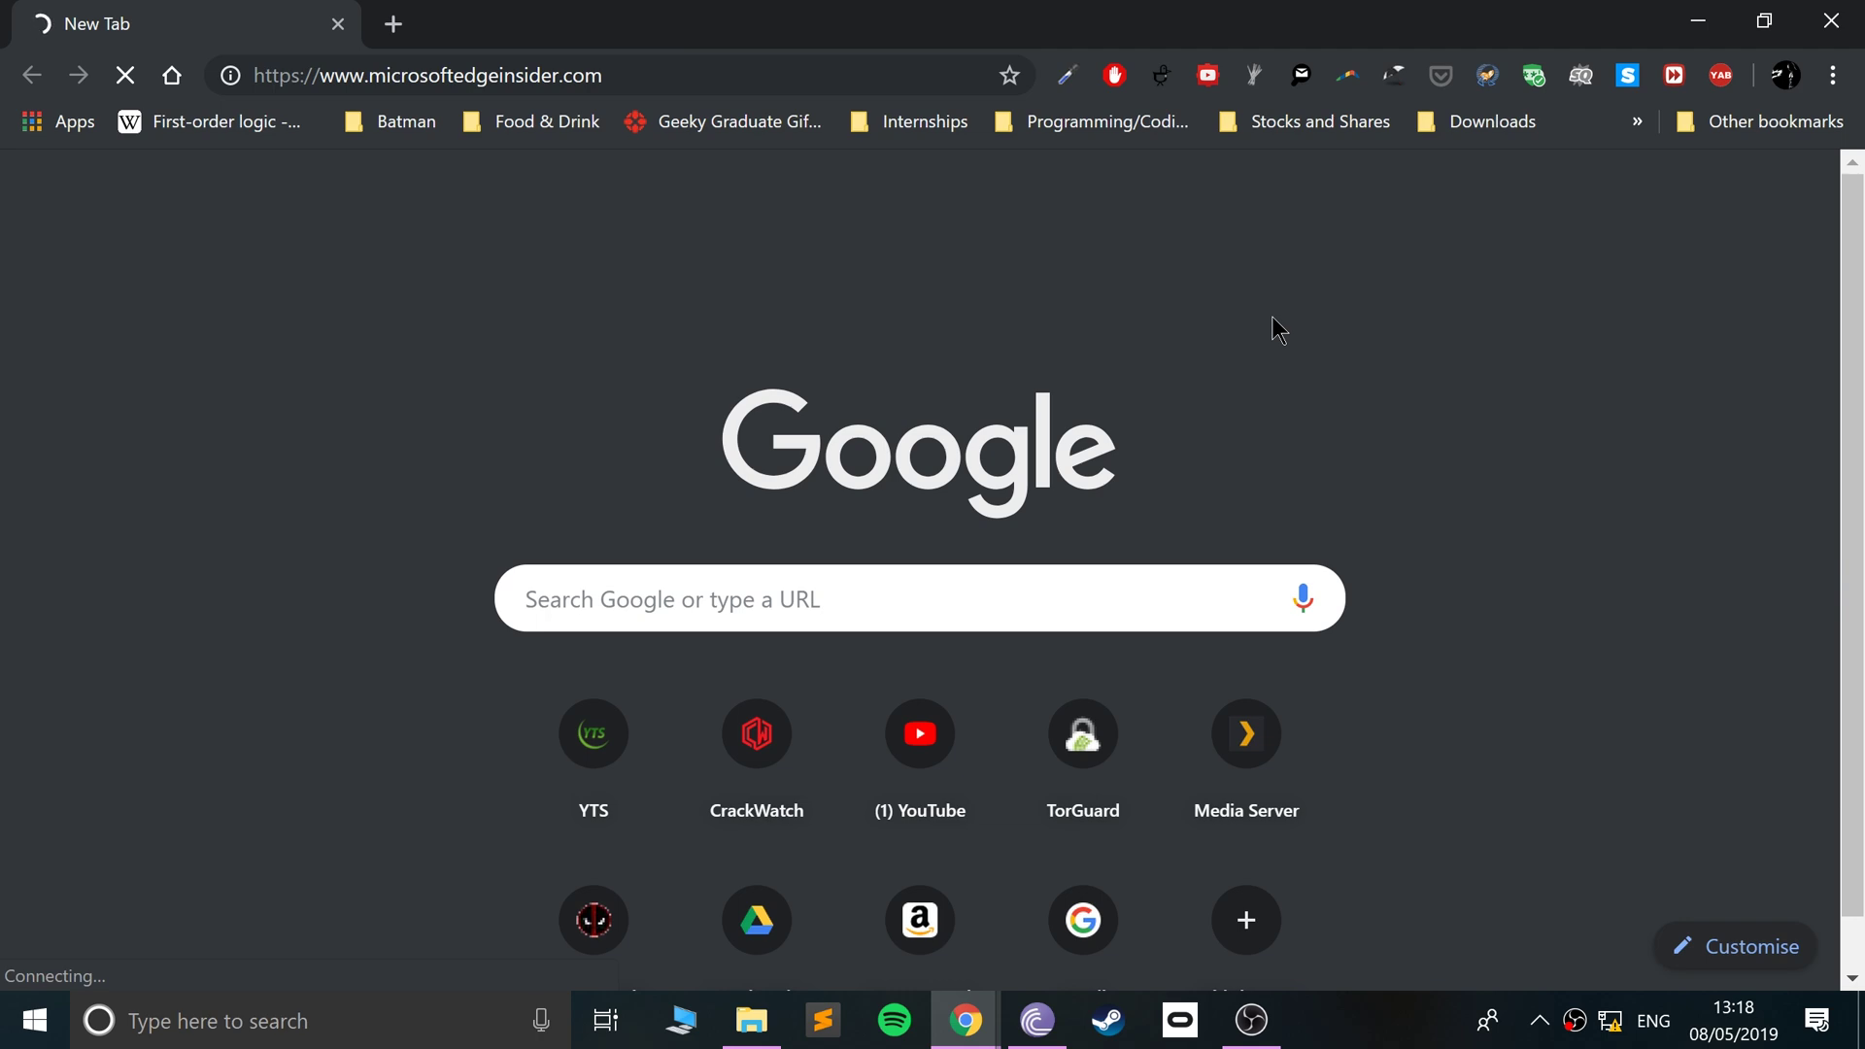
Disconnect TorGuard and reconnect it to the San Francisco, United States VPN server.
click(1541, 1030)
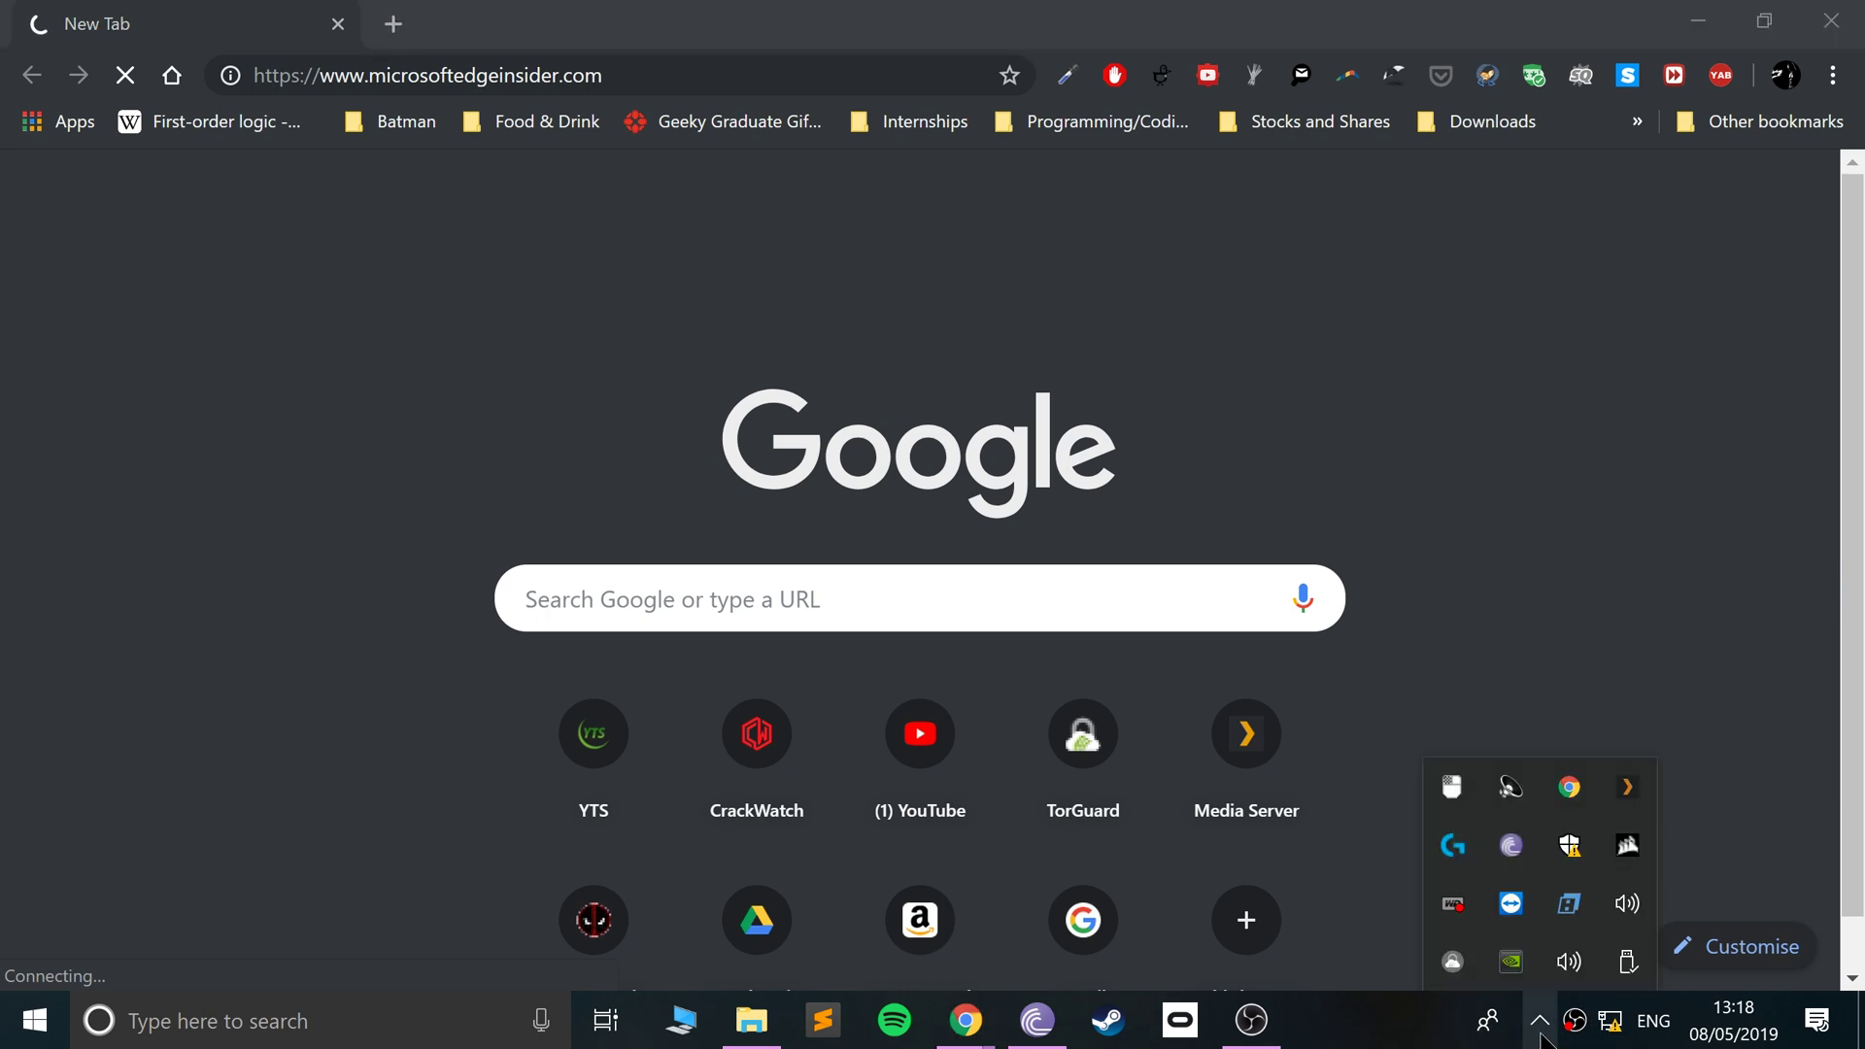
click(1453, 963)
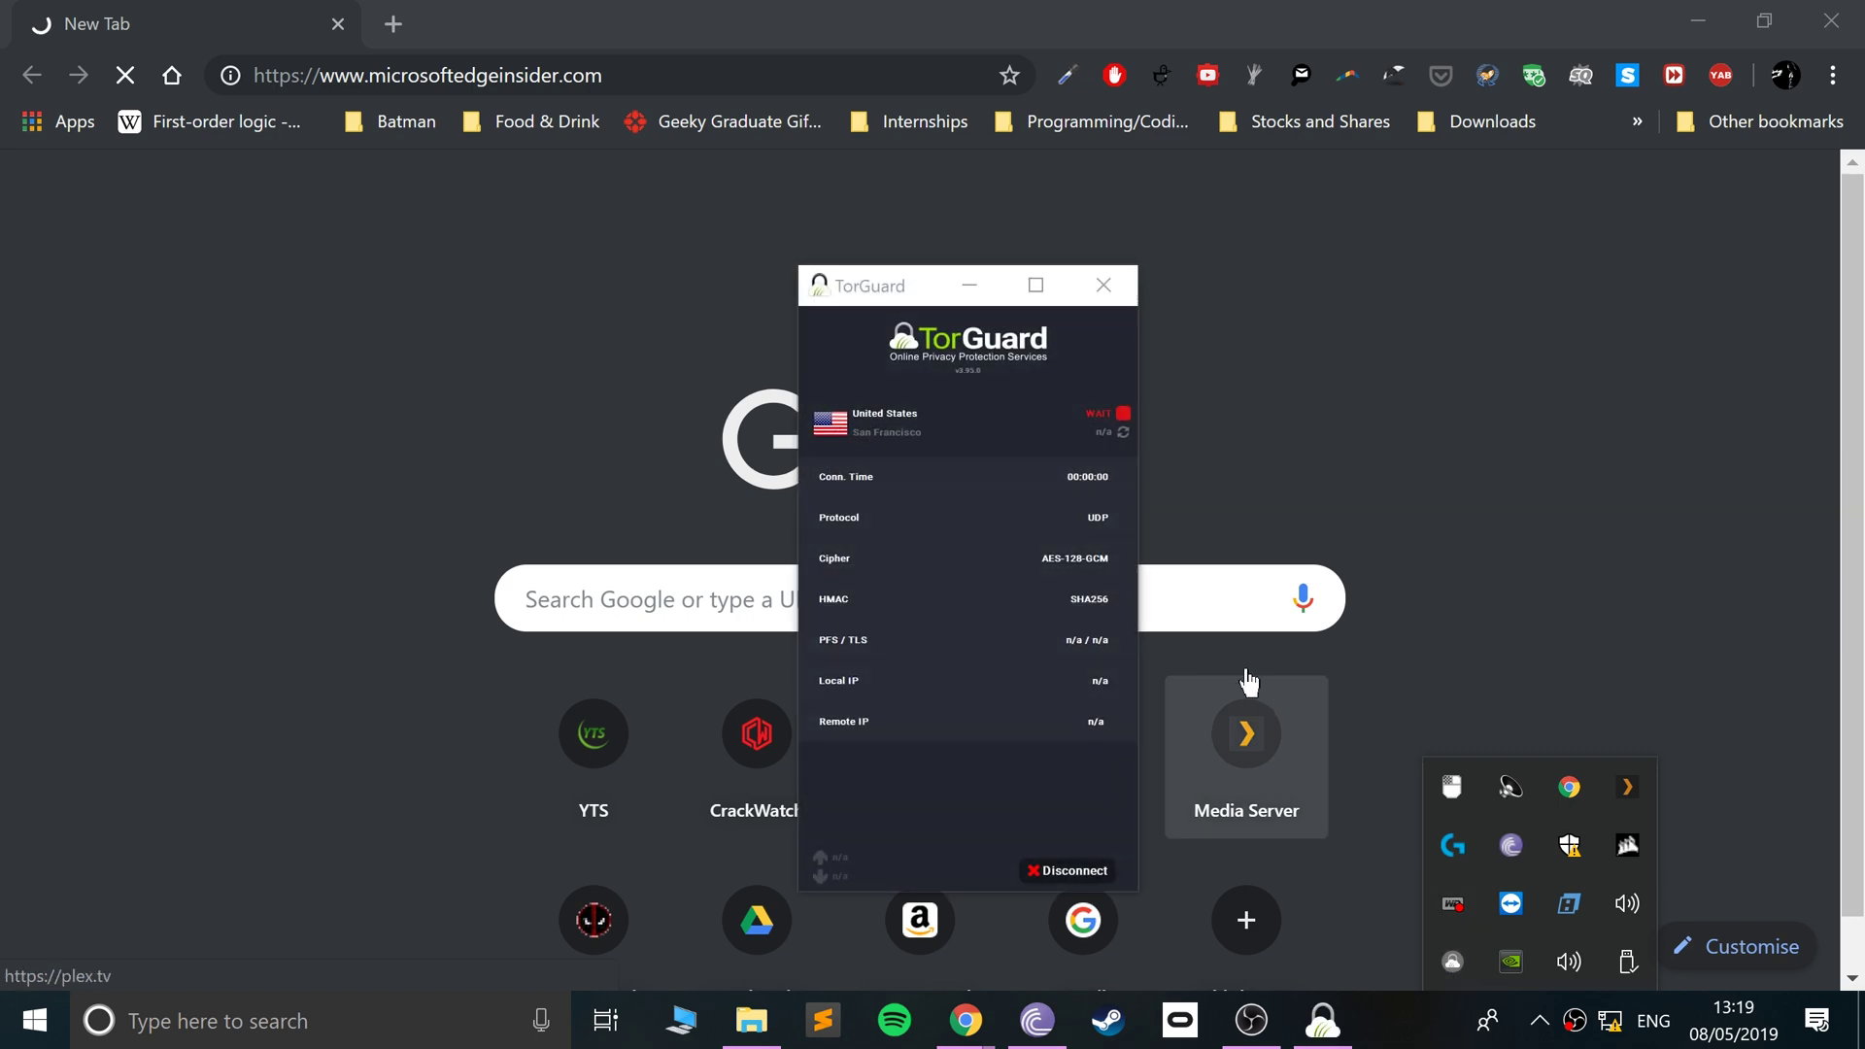
click(1076, 874)
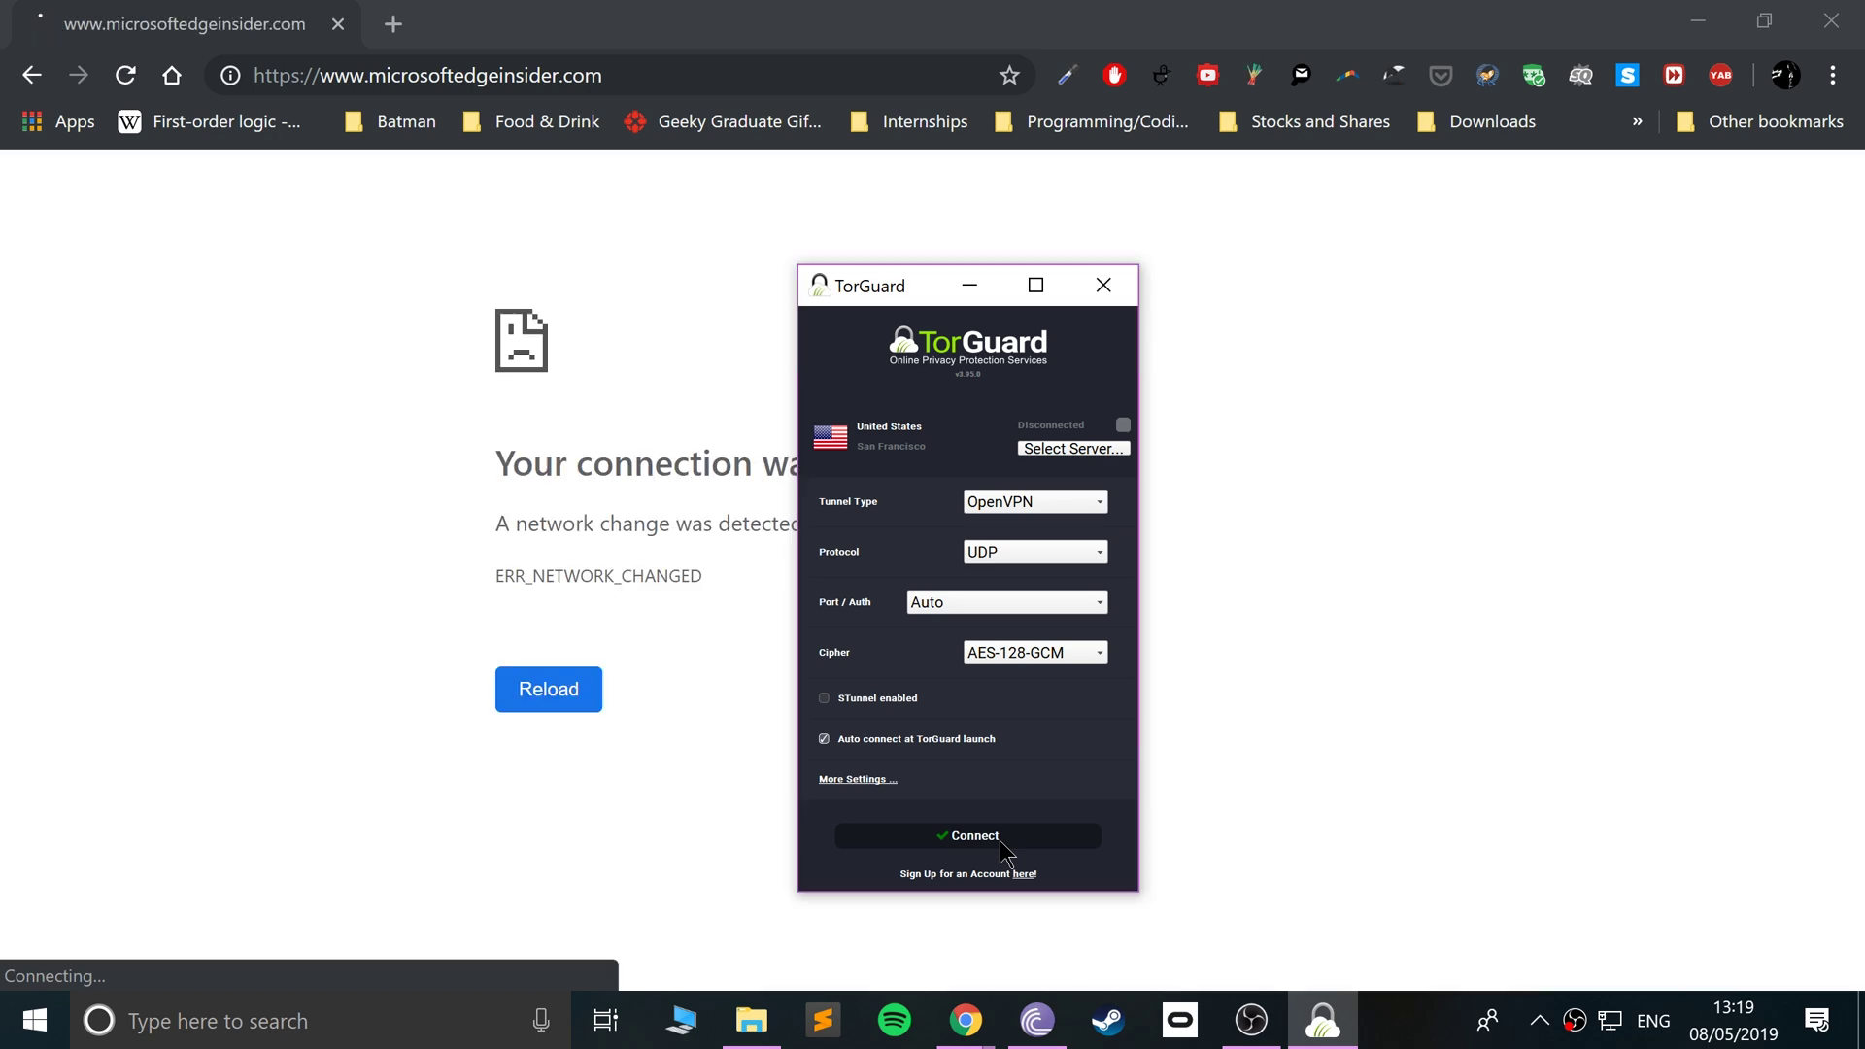
click(1002, 842)
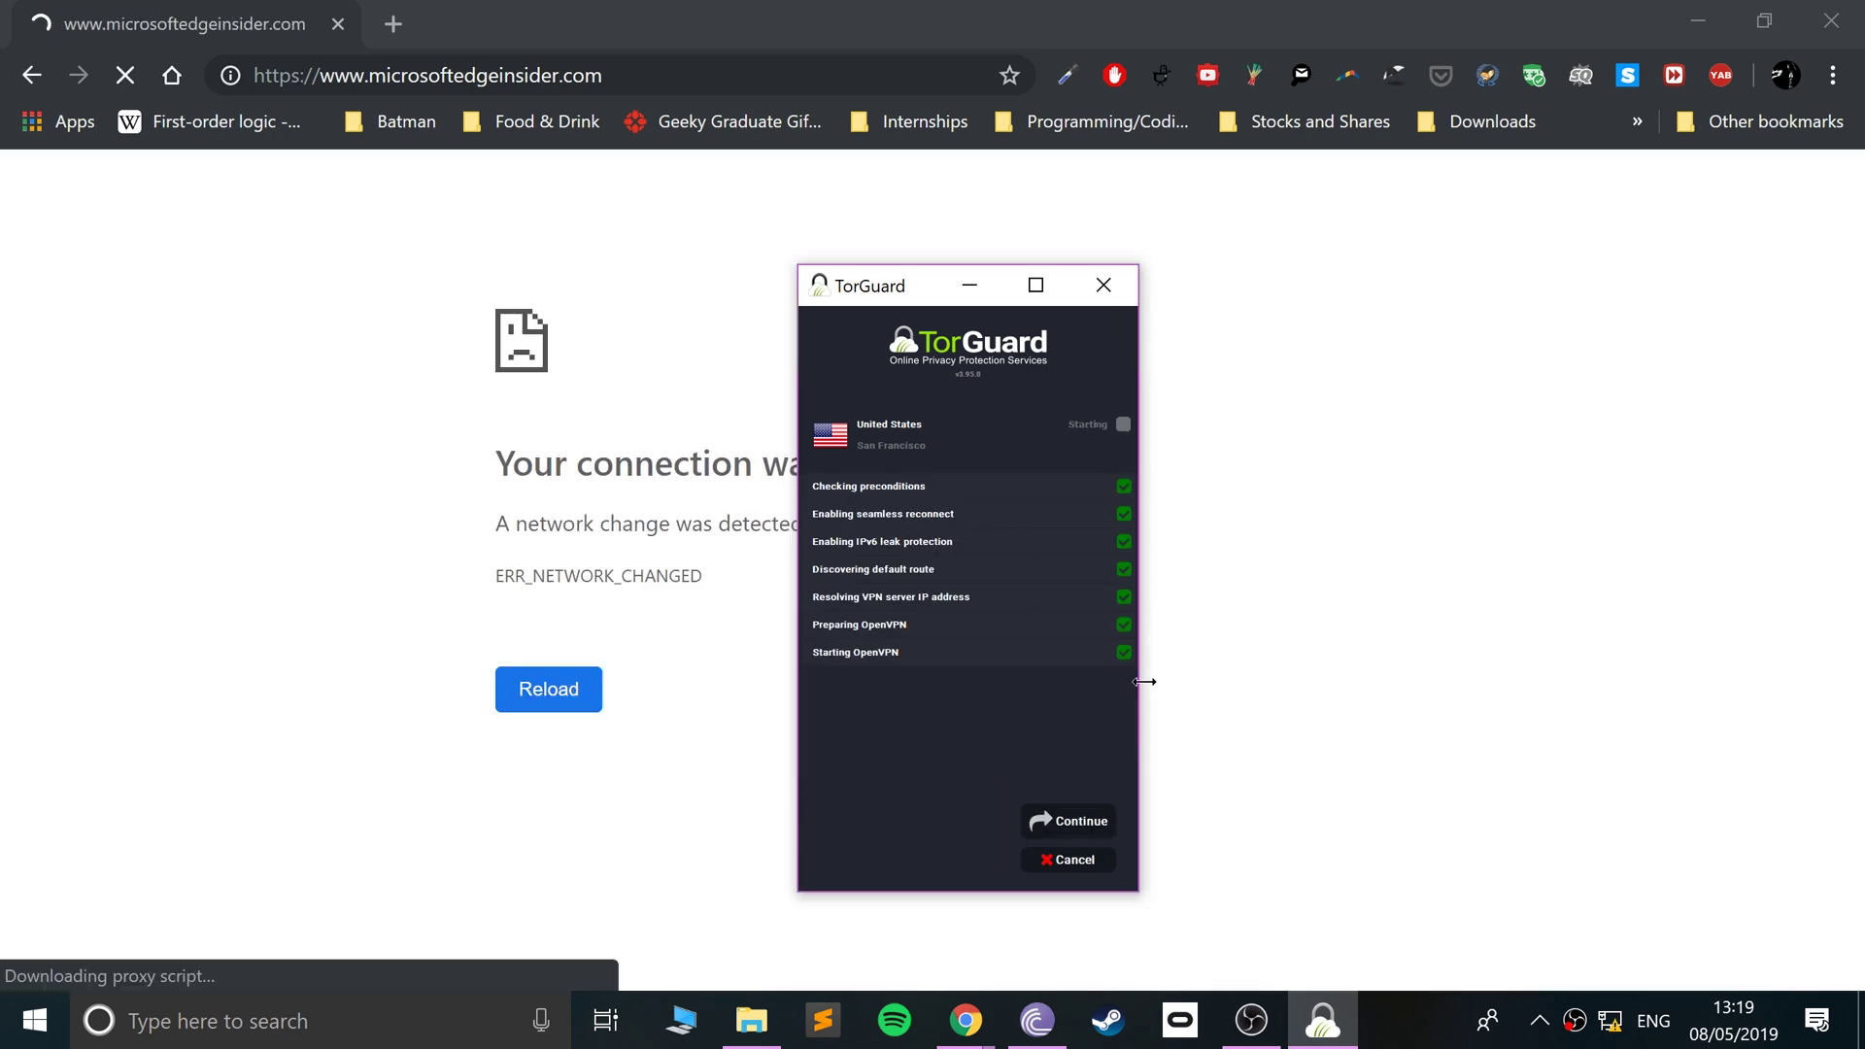
click(1074, 823)
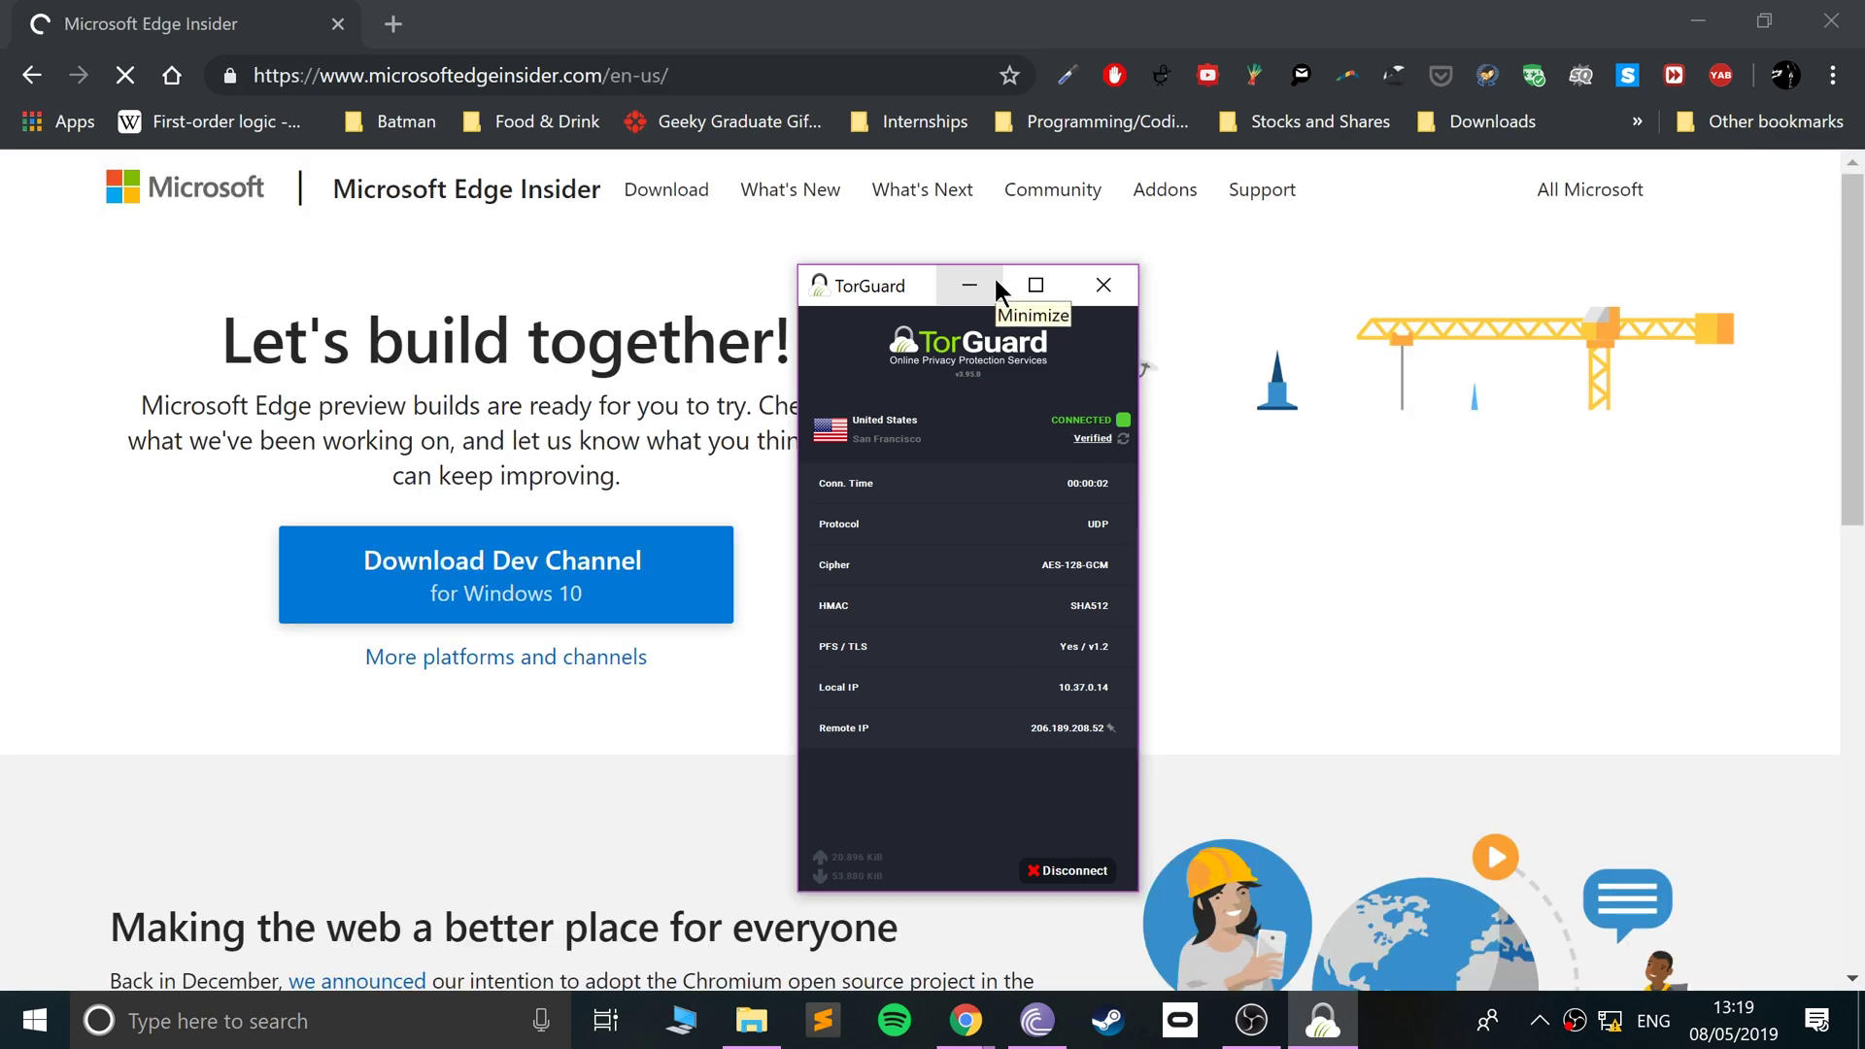
Minimize TorGuard, open 'More platforms and channels', and scroll to the Beta, Dev and Canary cards.
click(996, 282)
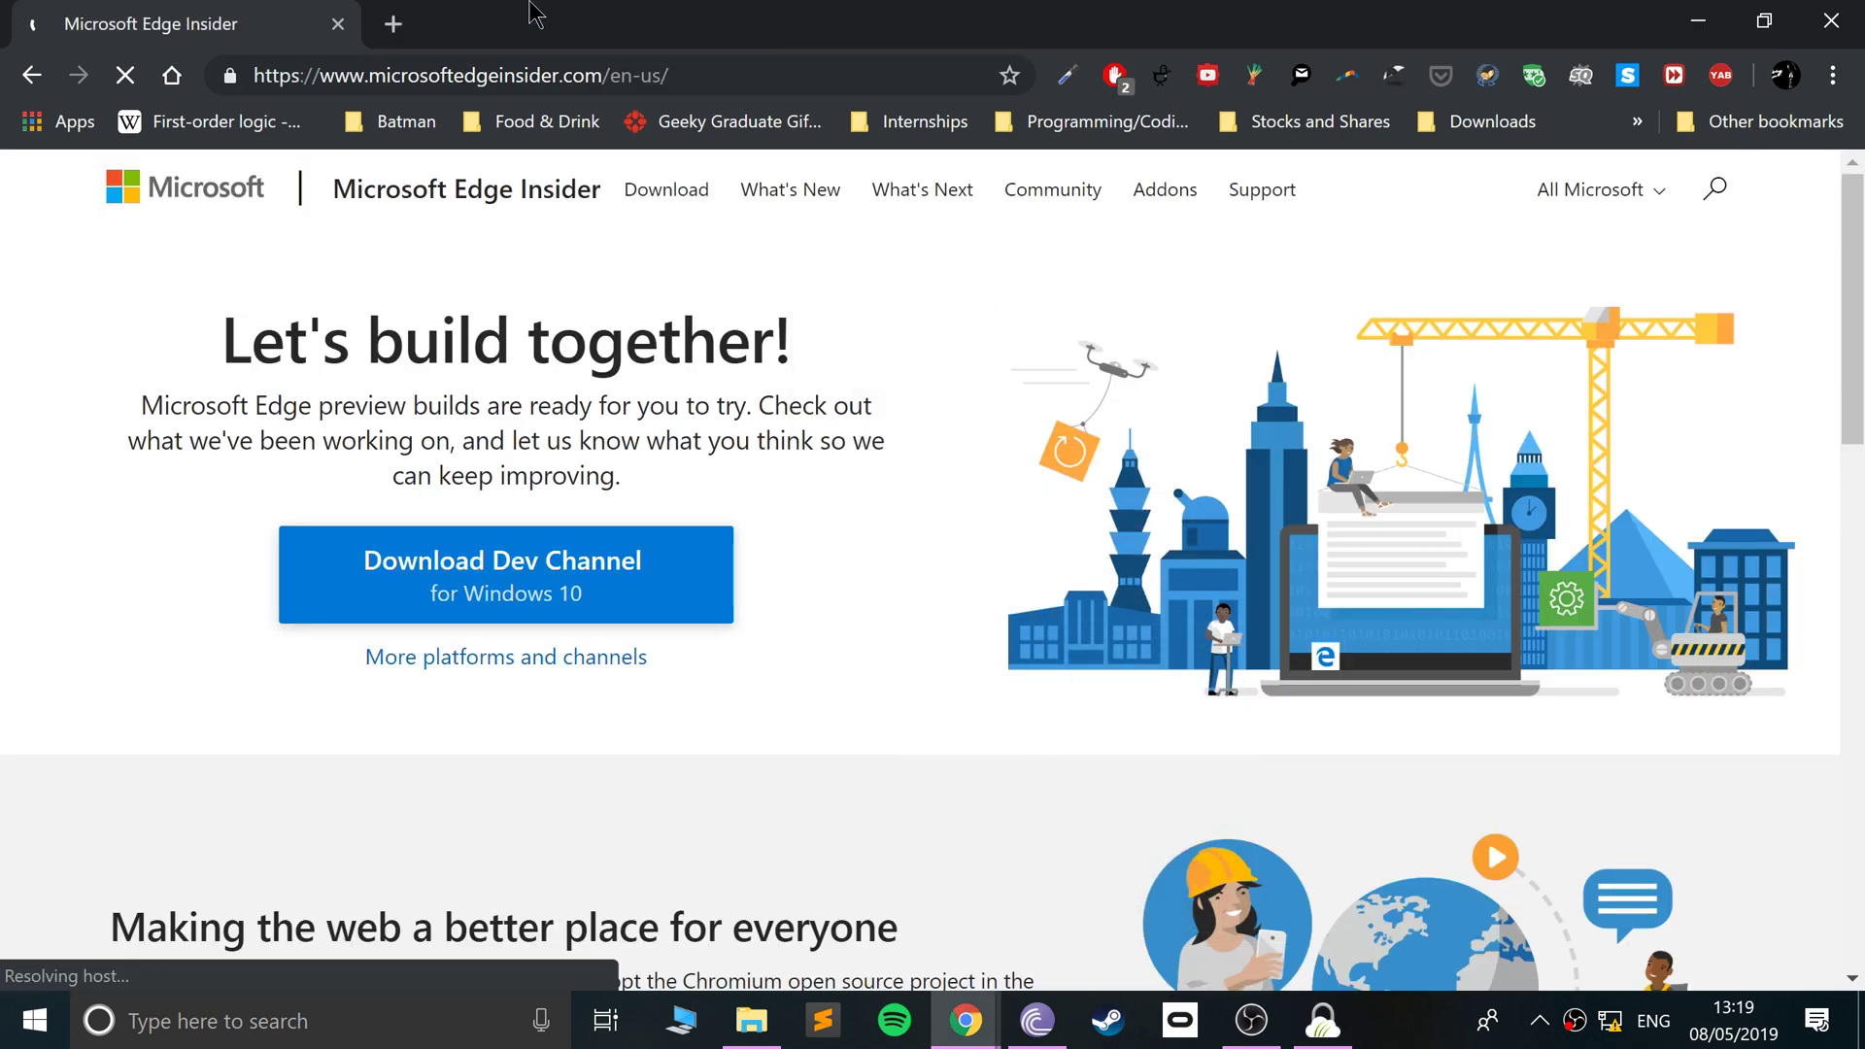
key(ctrl+l)
click(546, 693)
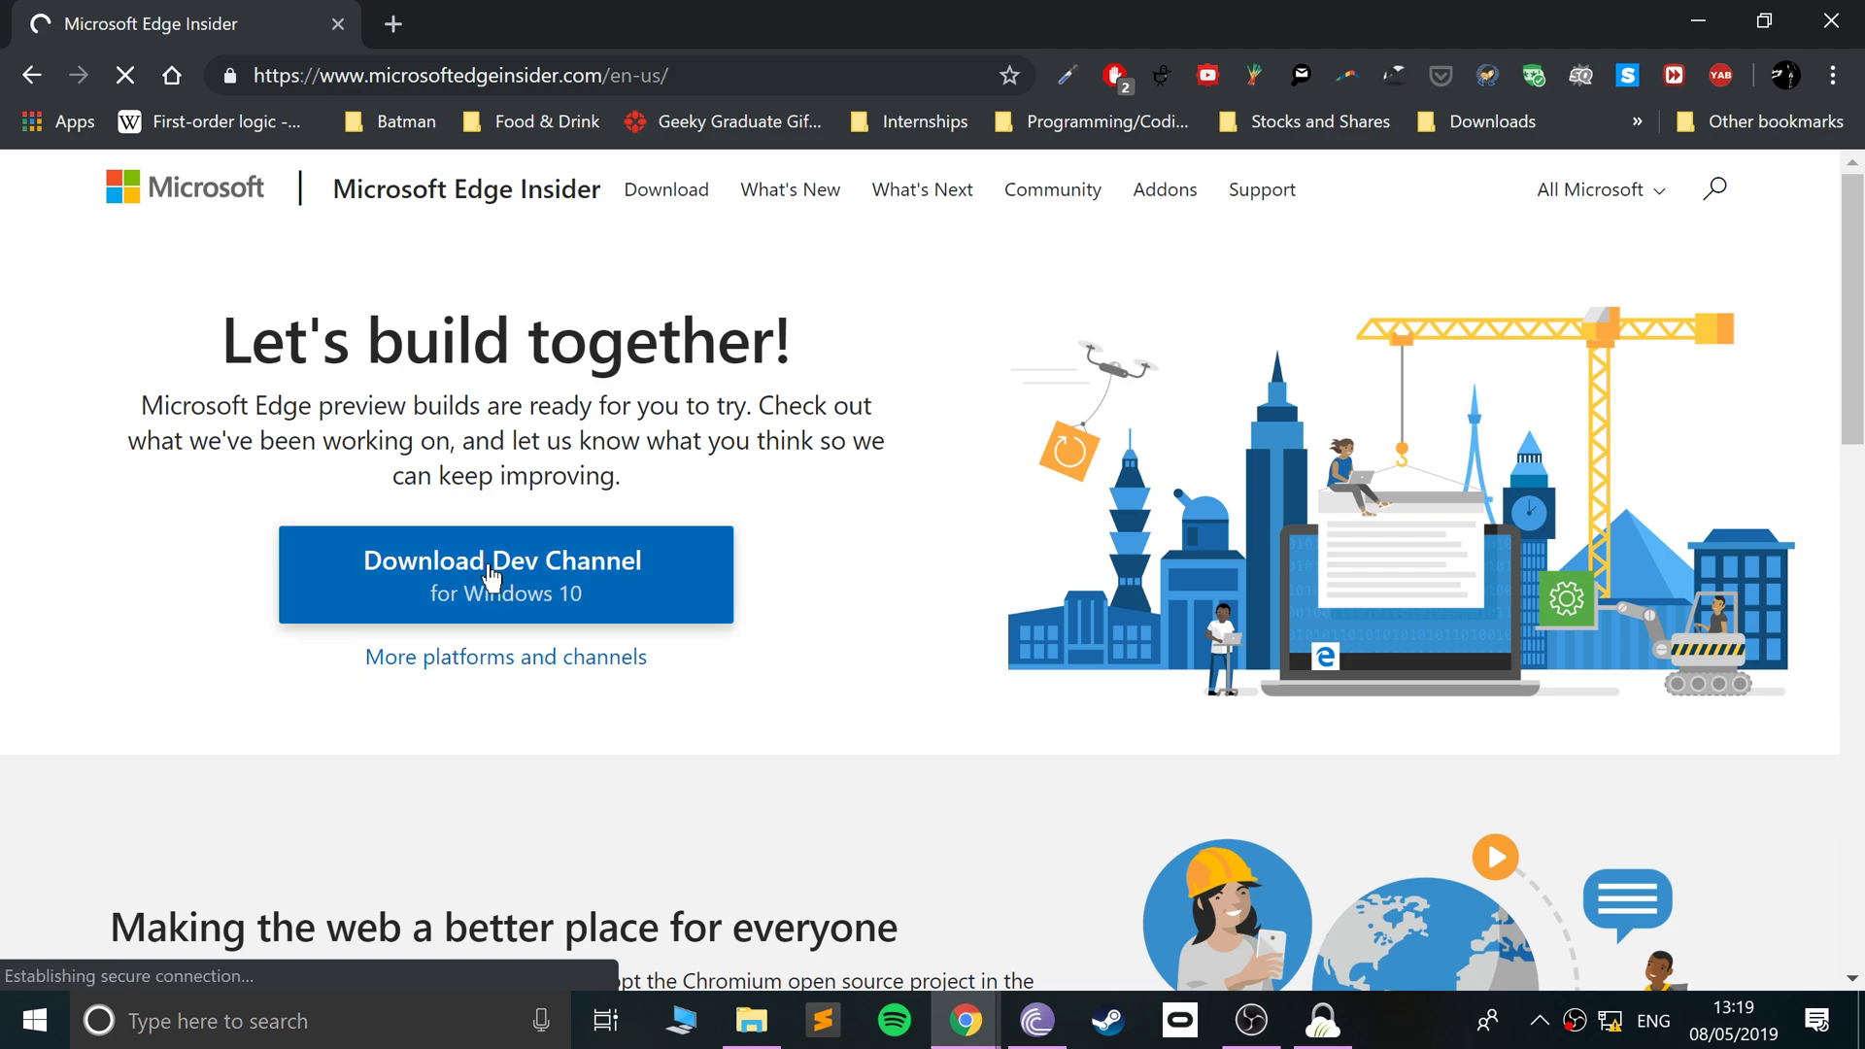
click(507, 669)
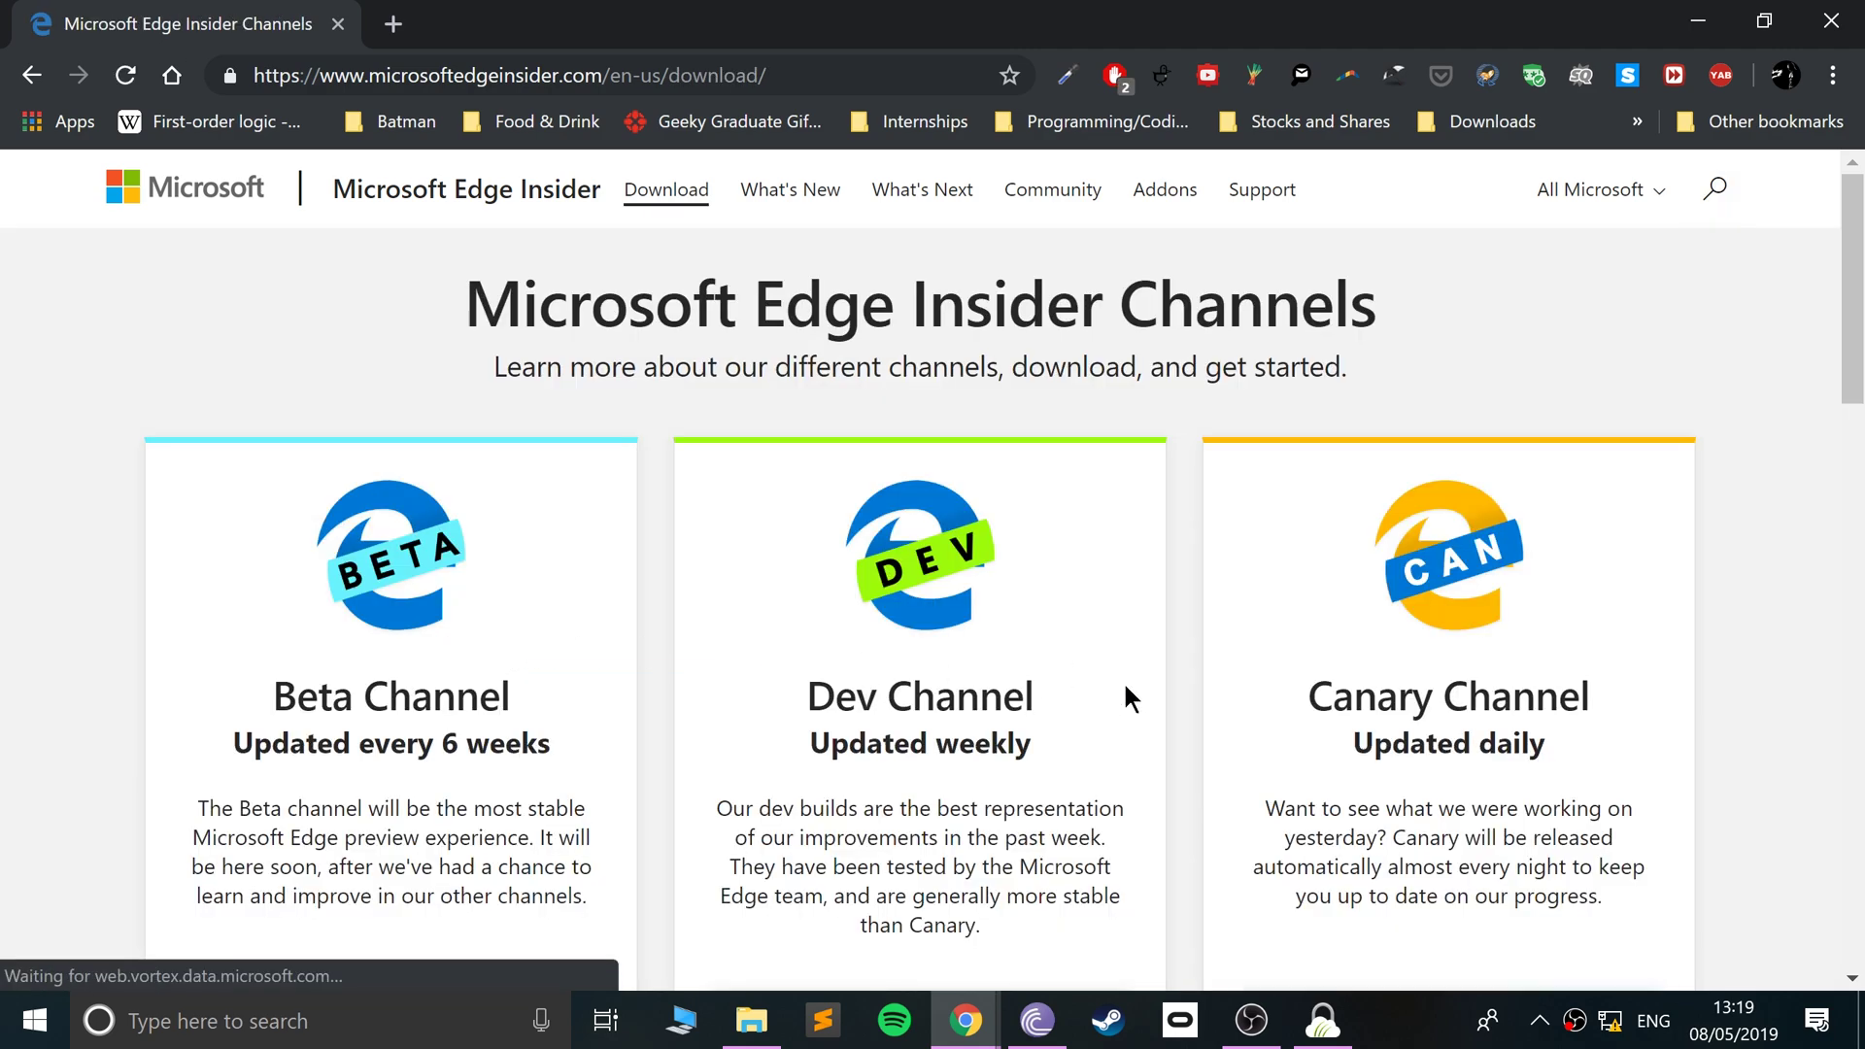
scroll(1123, 681, down, 3)
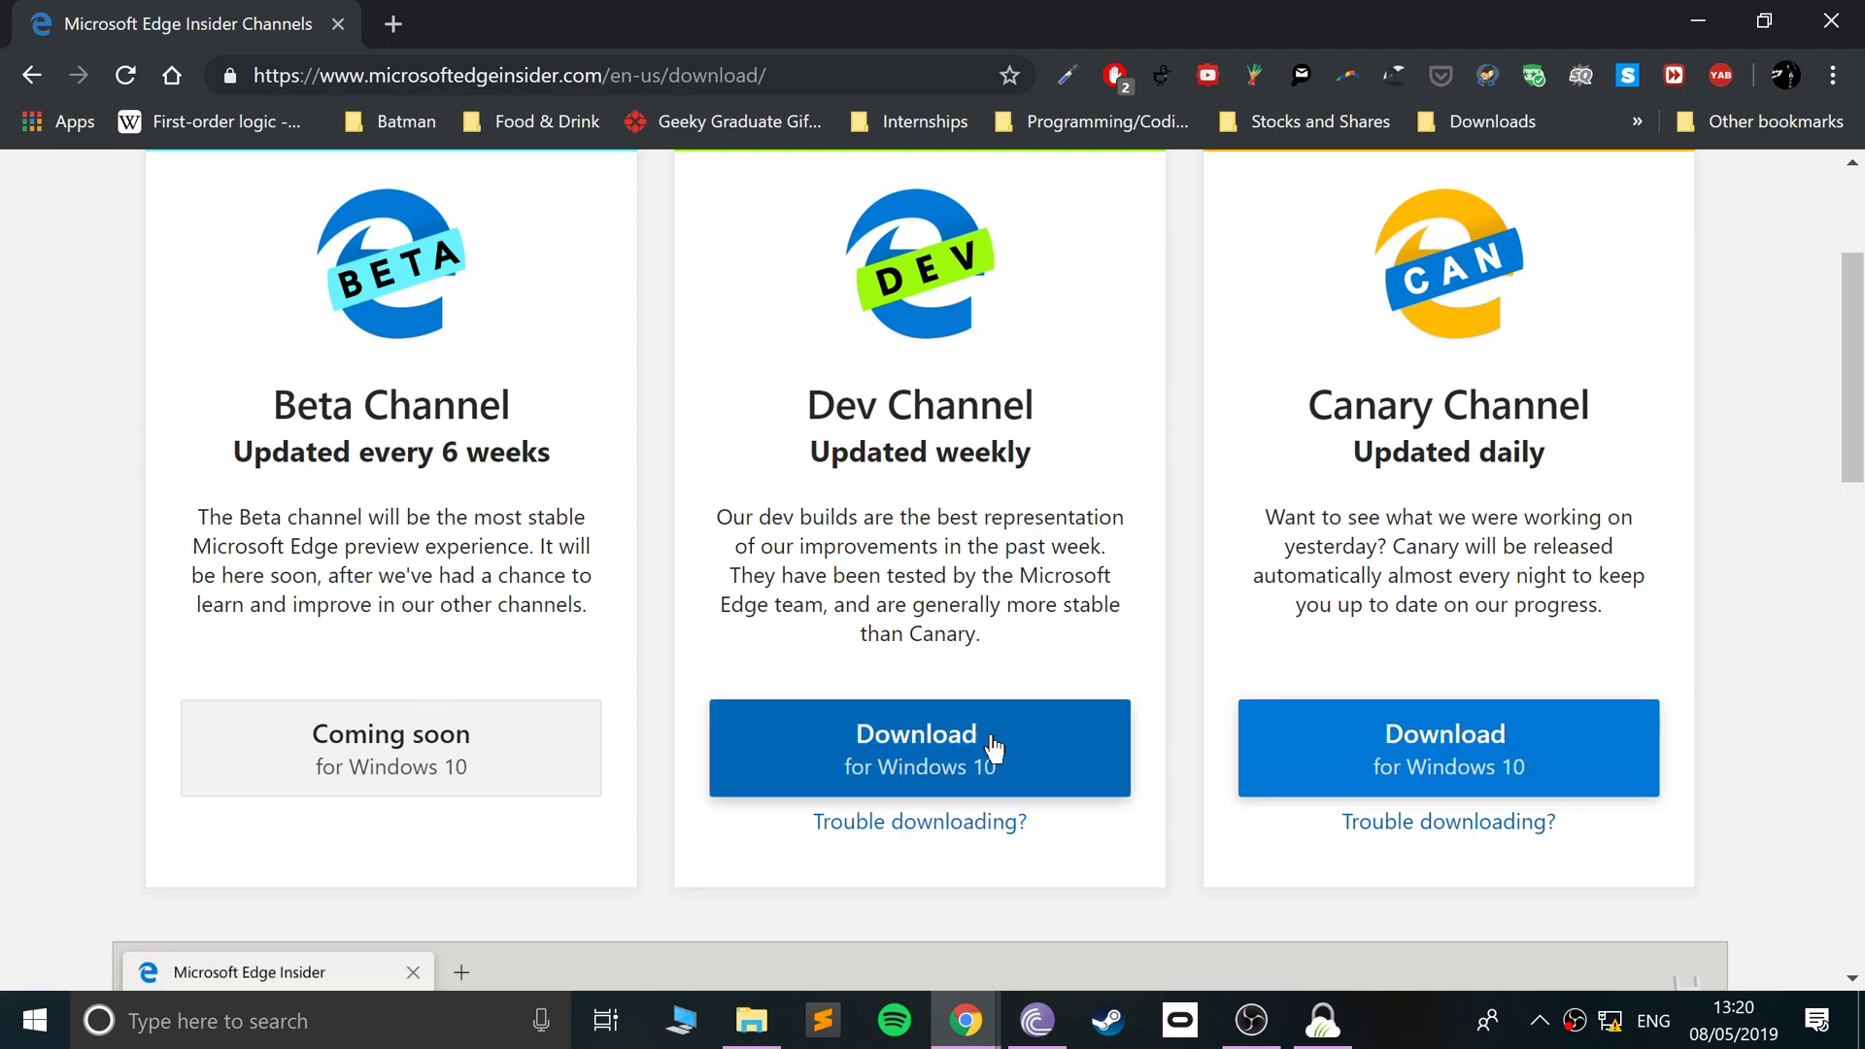
Download the Dev Channel build, accepting the terms with 'Help Microsoft improve' unticked.
click(993, 747)
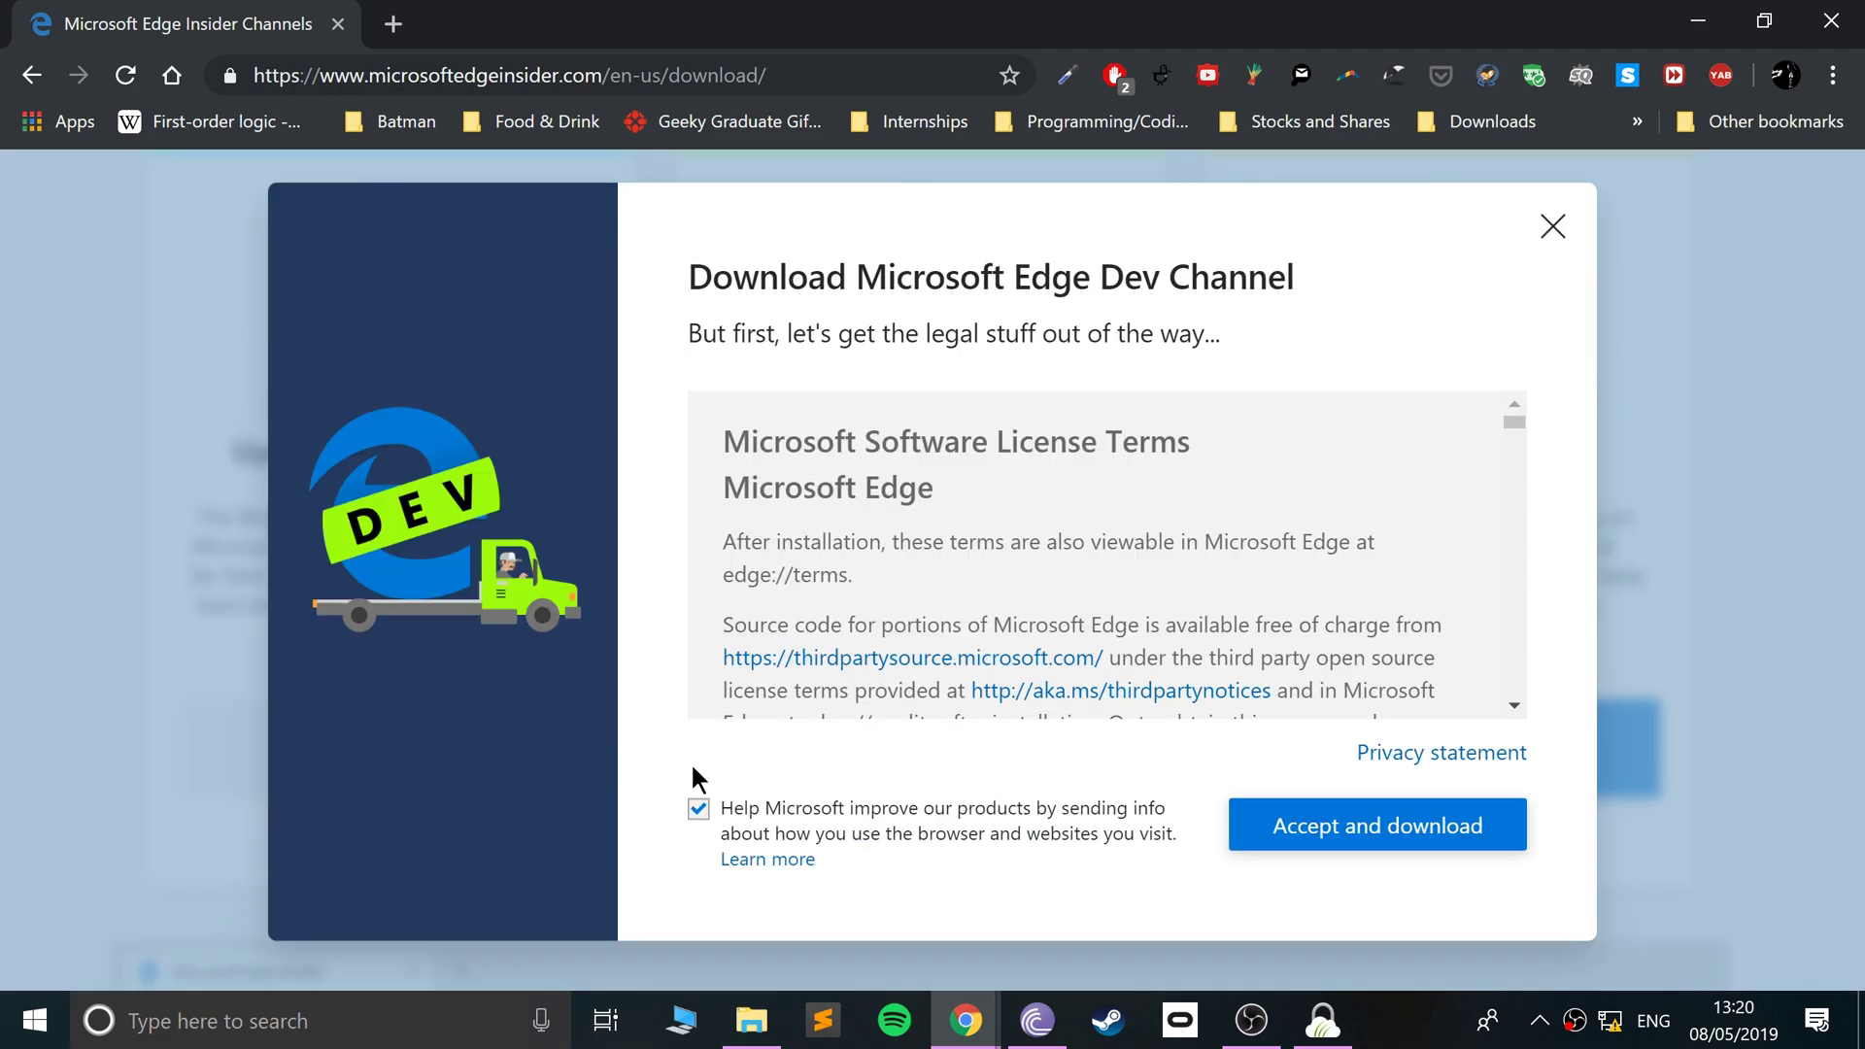
click(774, 814)
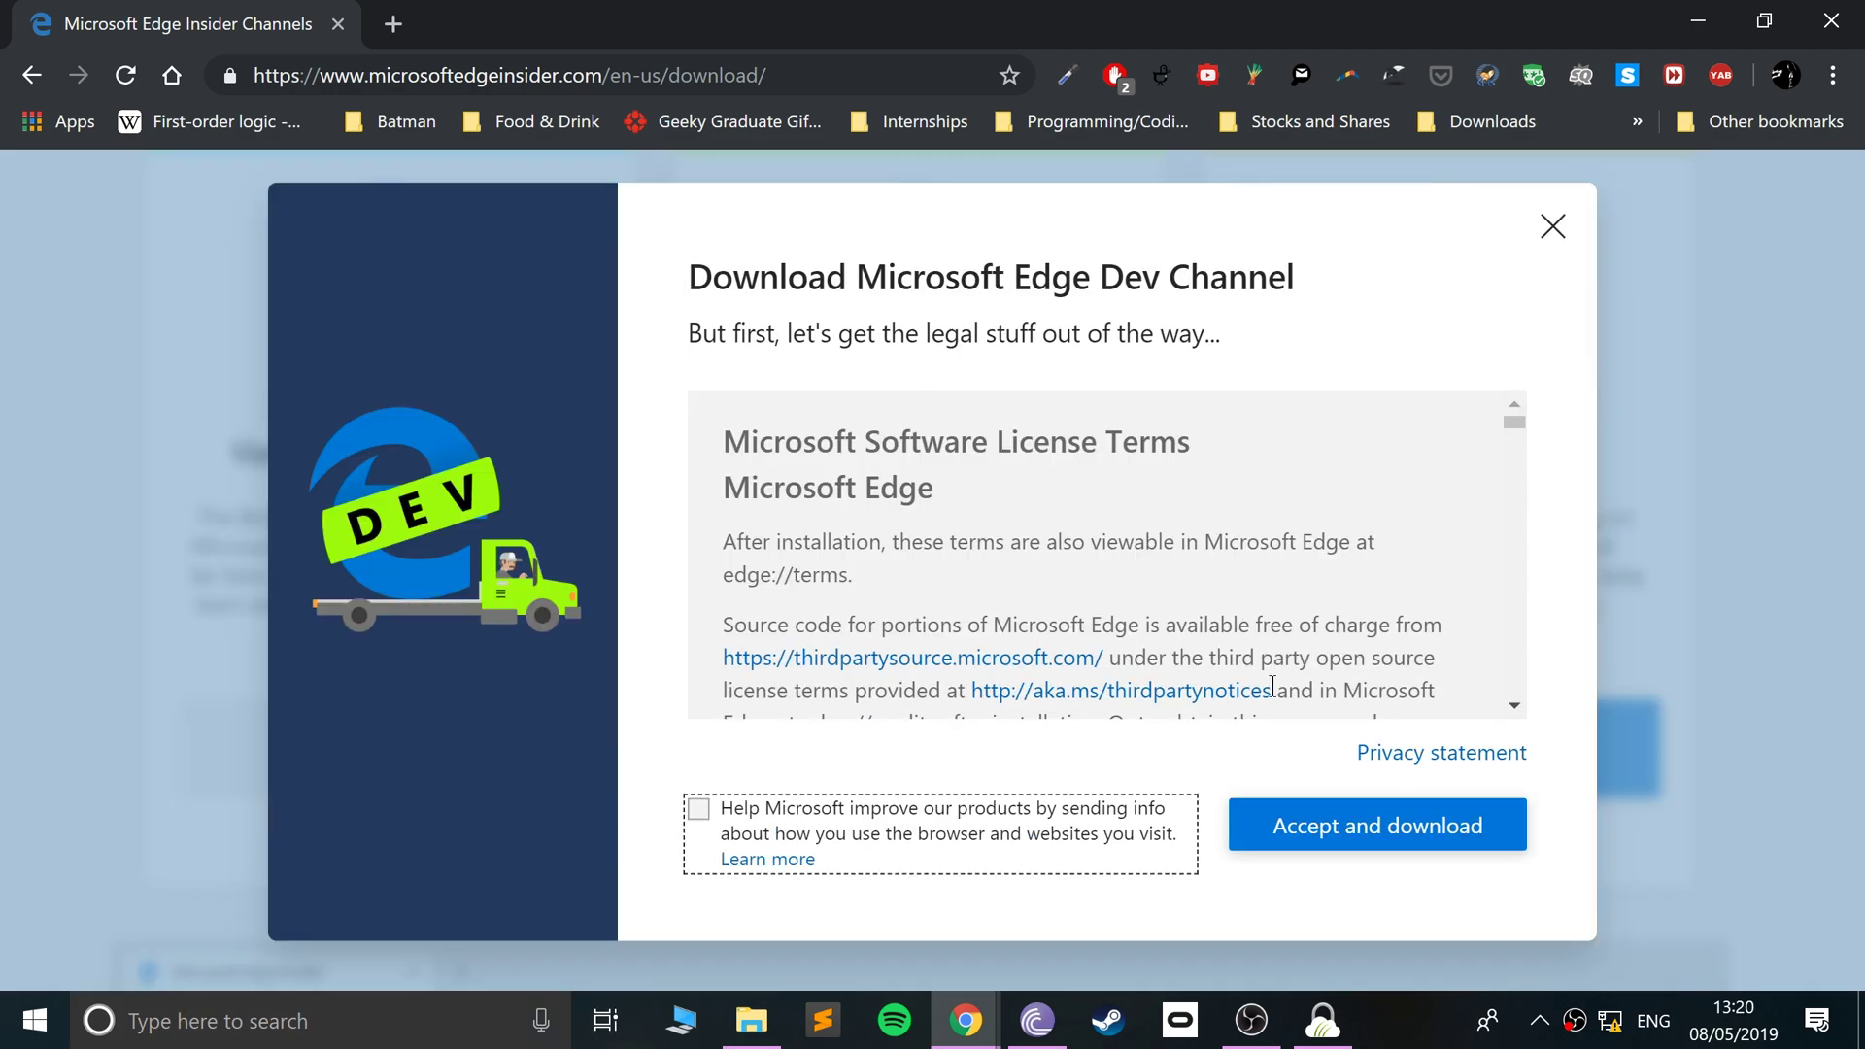
click(1341, 837)
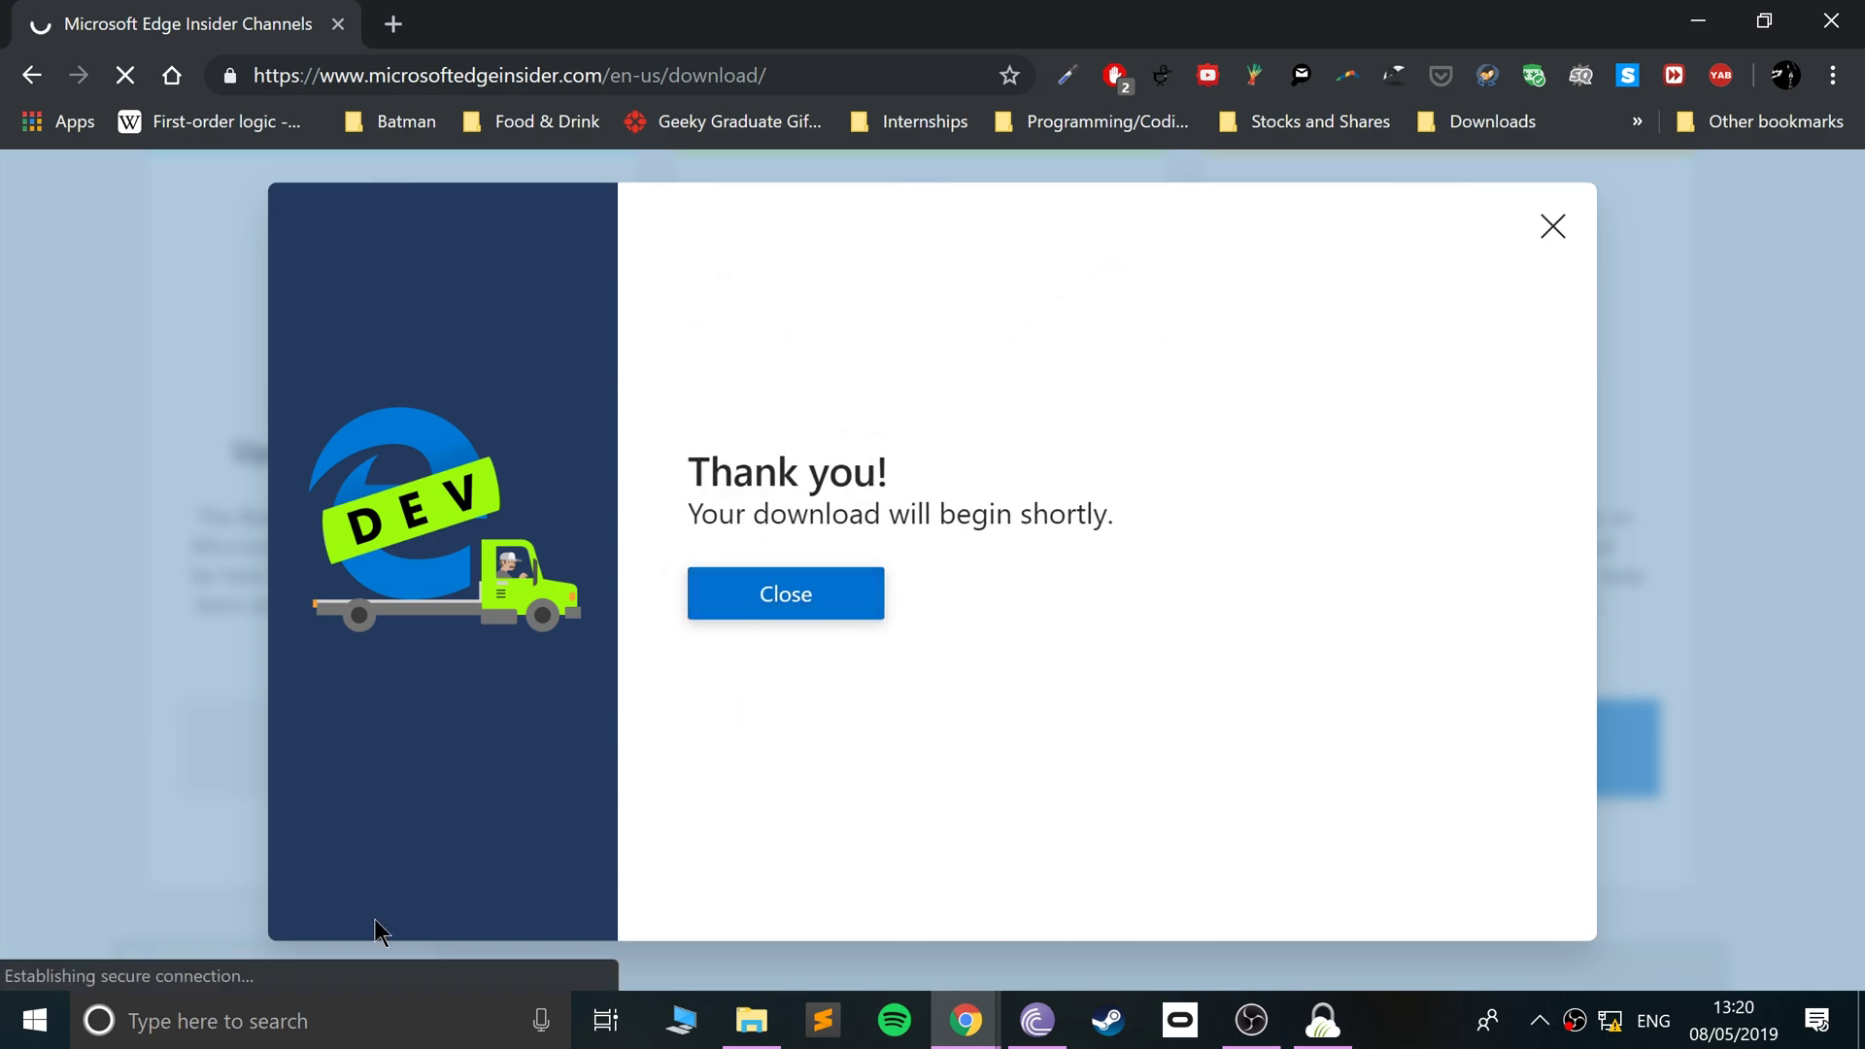
click(788, 573)
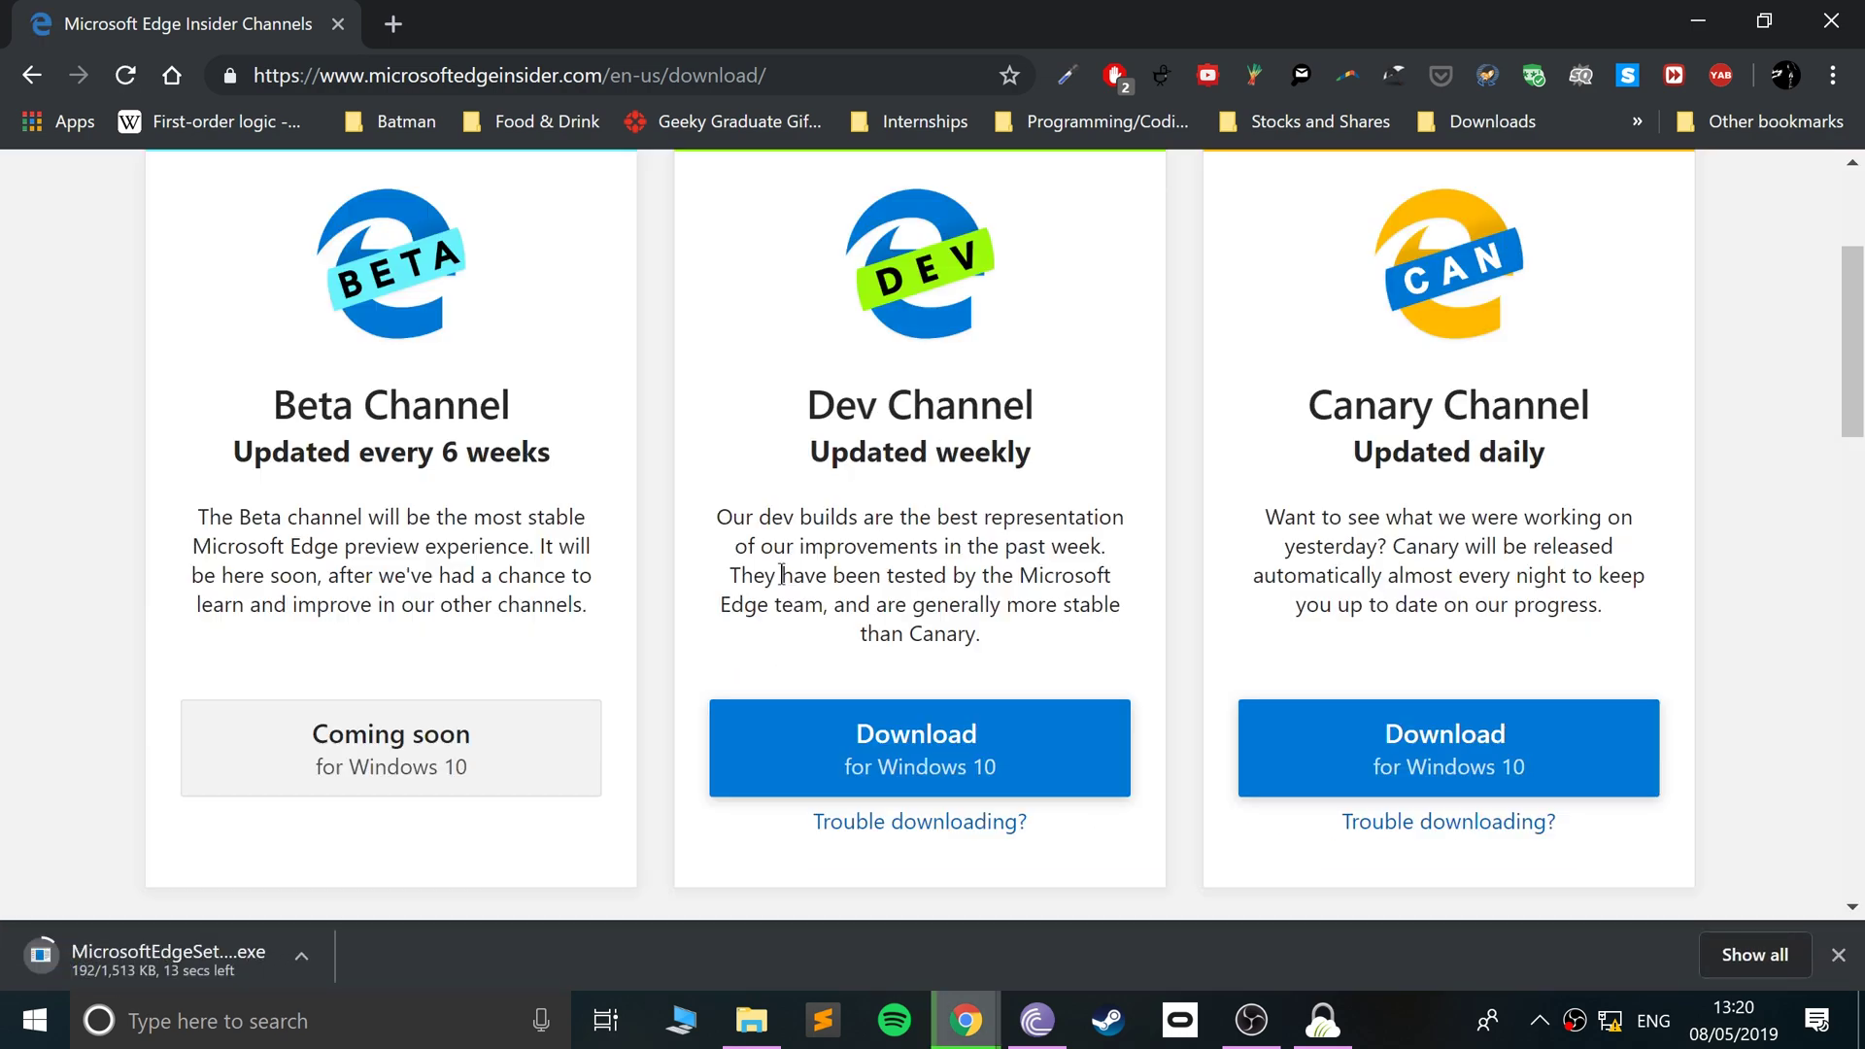
click(302, 958)
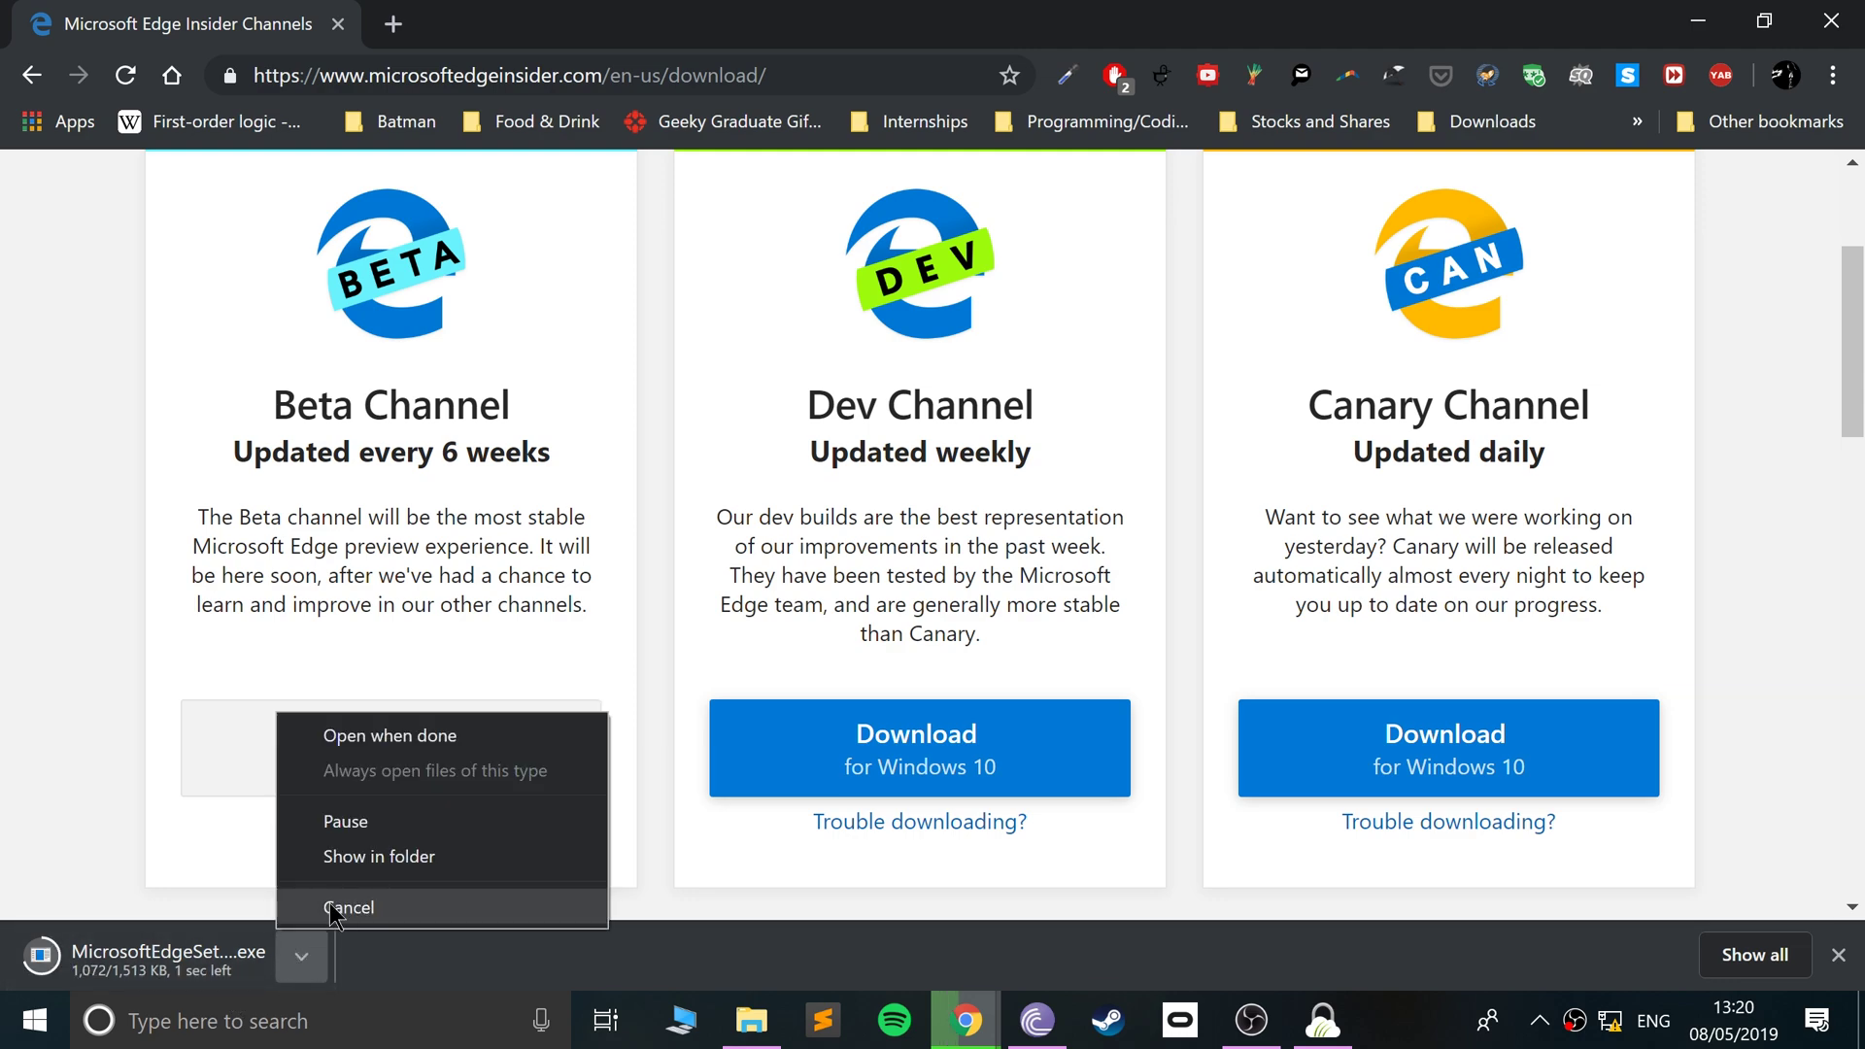
Cancel the duplicate Chrome download and run MicrosoftEdgeSetup.exe from E:\Chrome.
click(349, 908)
click(751, 1020)
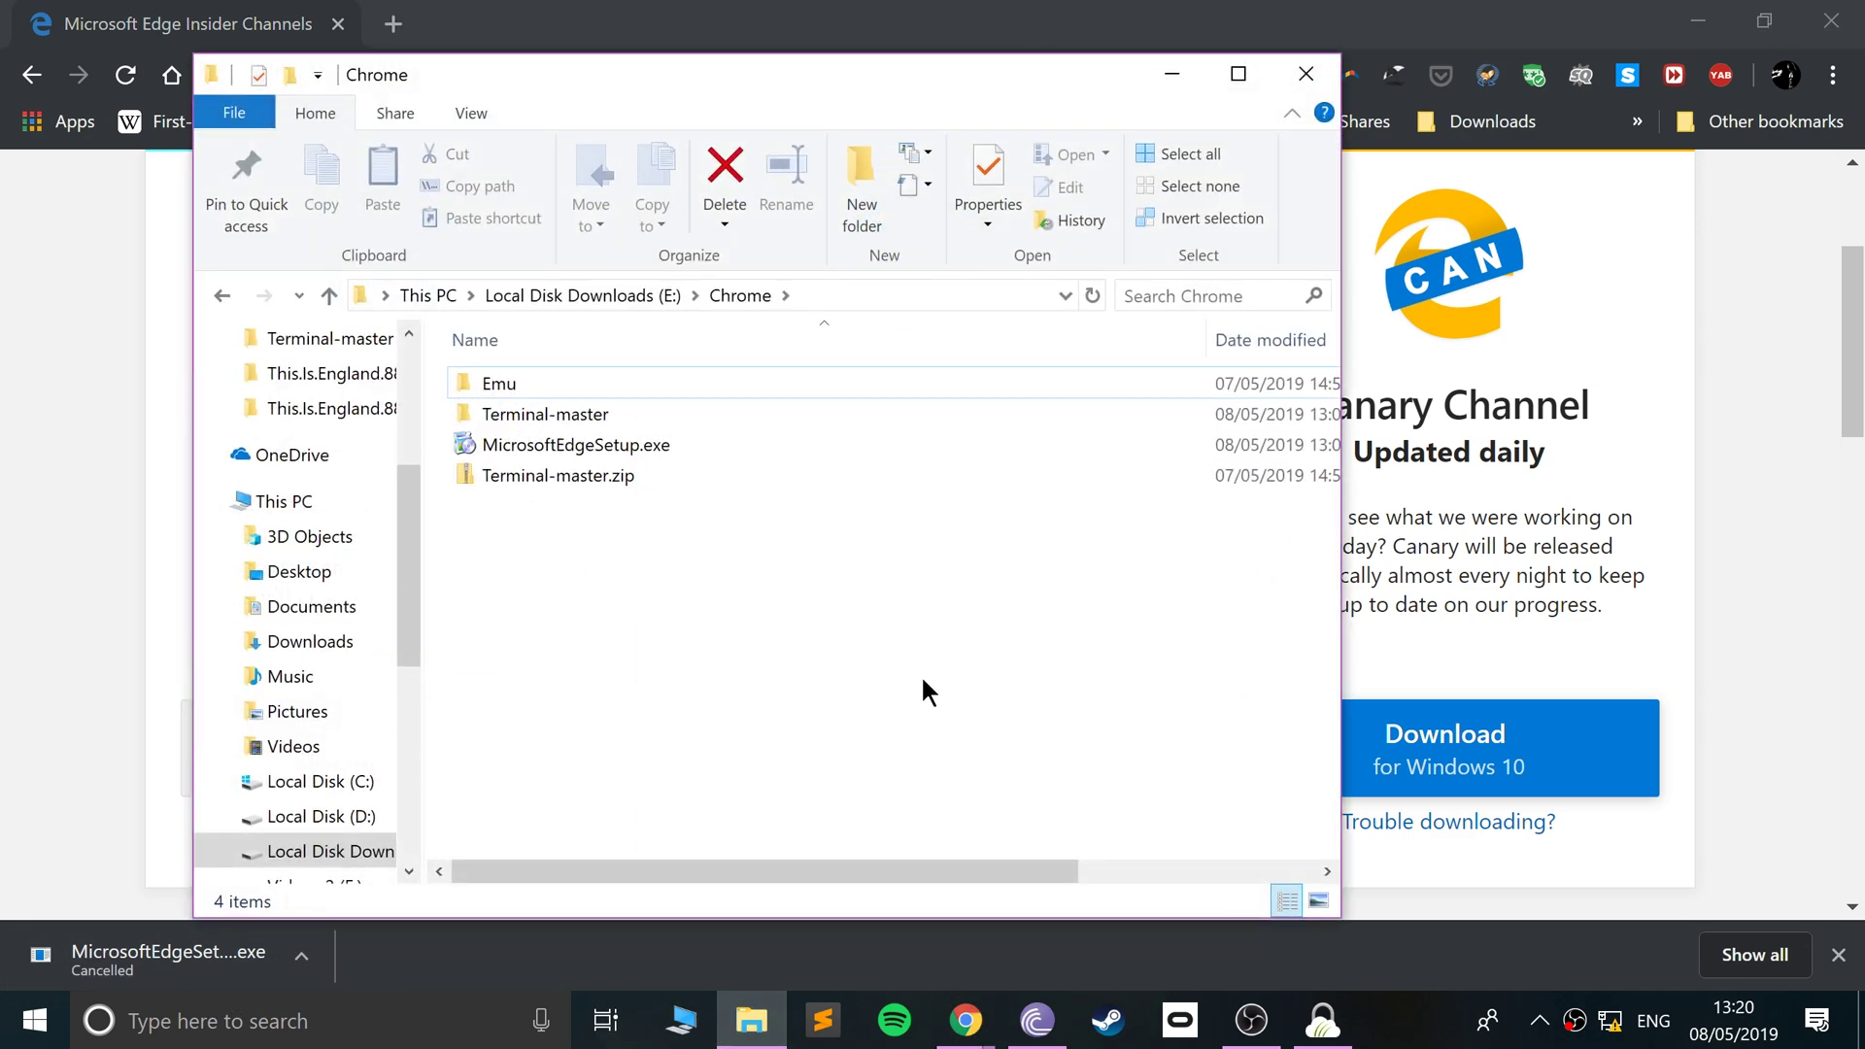
click(534, 447)
double_click(534, 447)
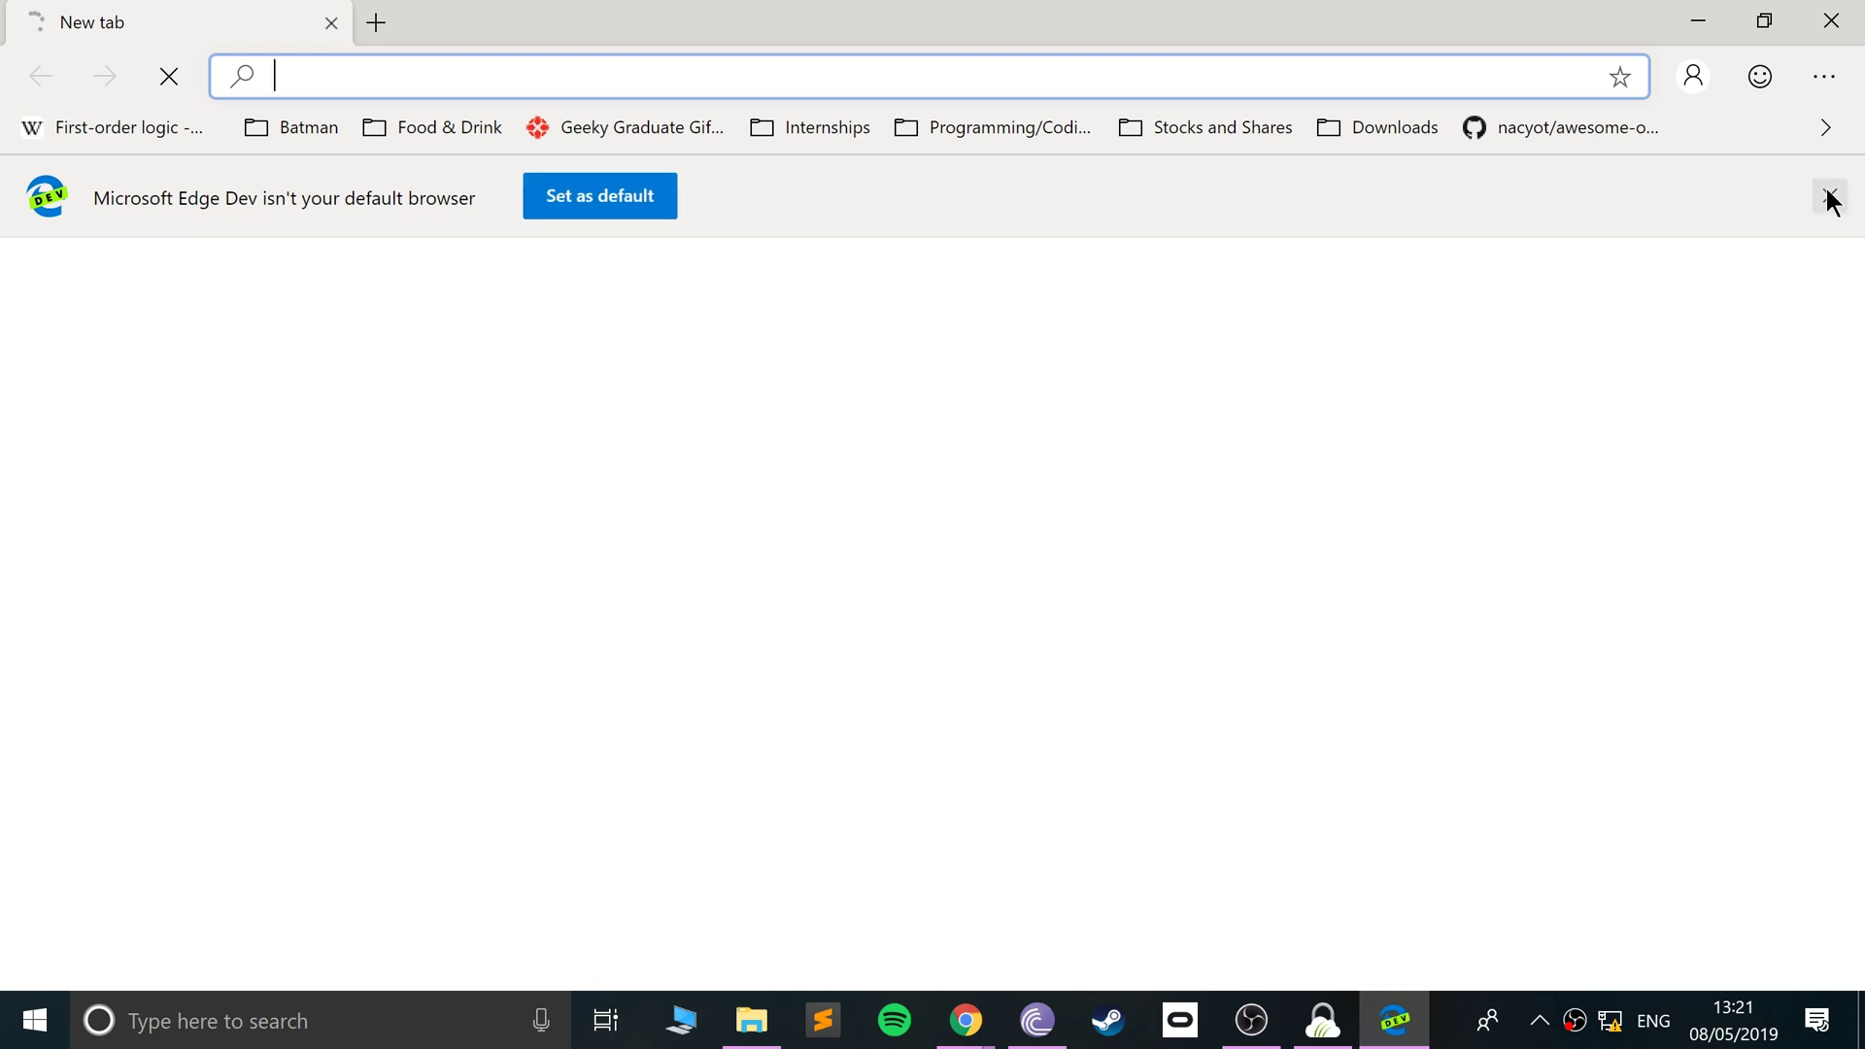
Close the default-browser notice, briefly check feedback, menu and bookmarks, then show the Profile 1 panel.
click(1832, 198)
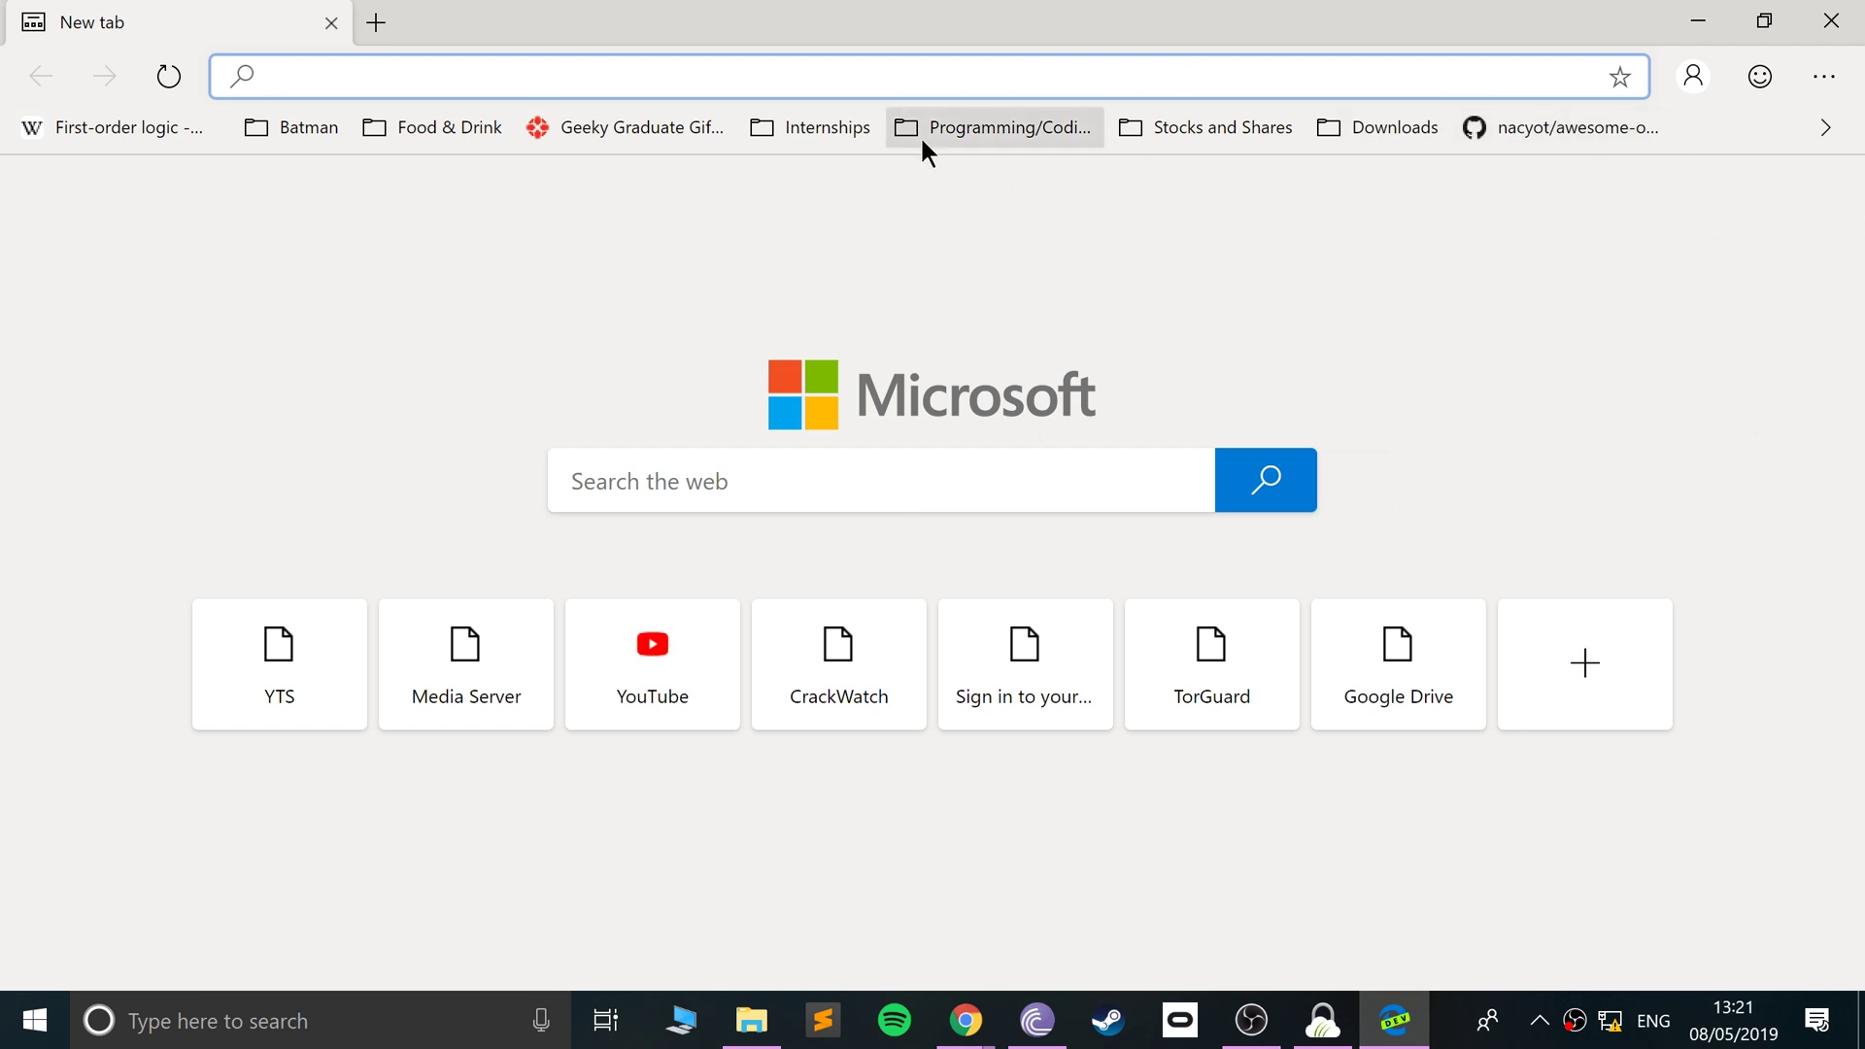
click(1755, 77)
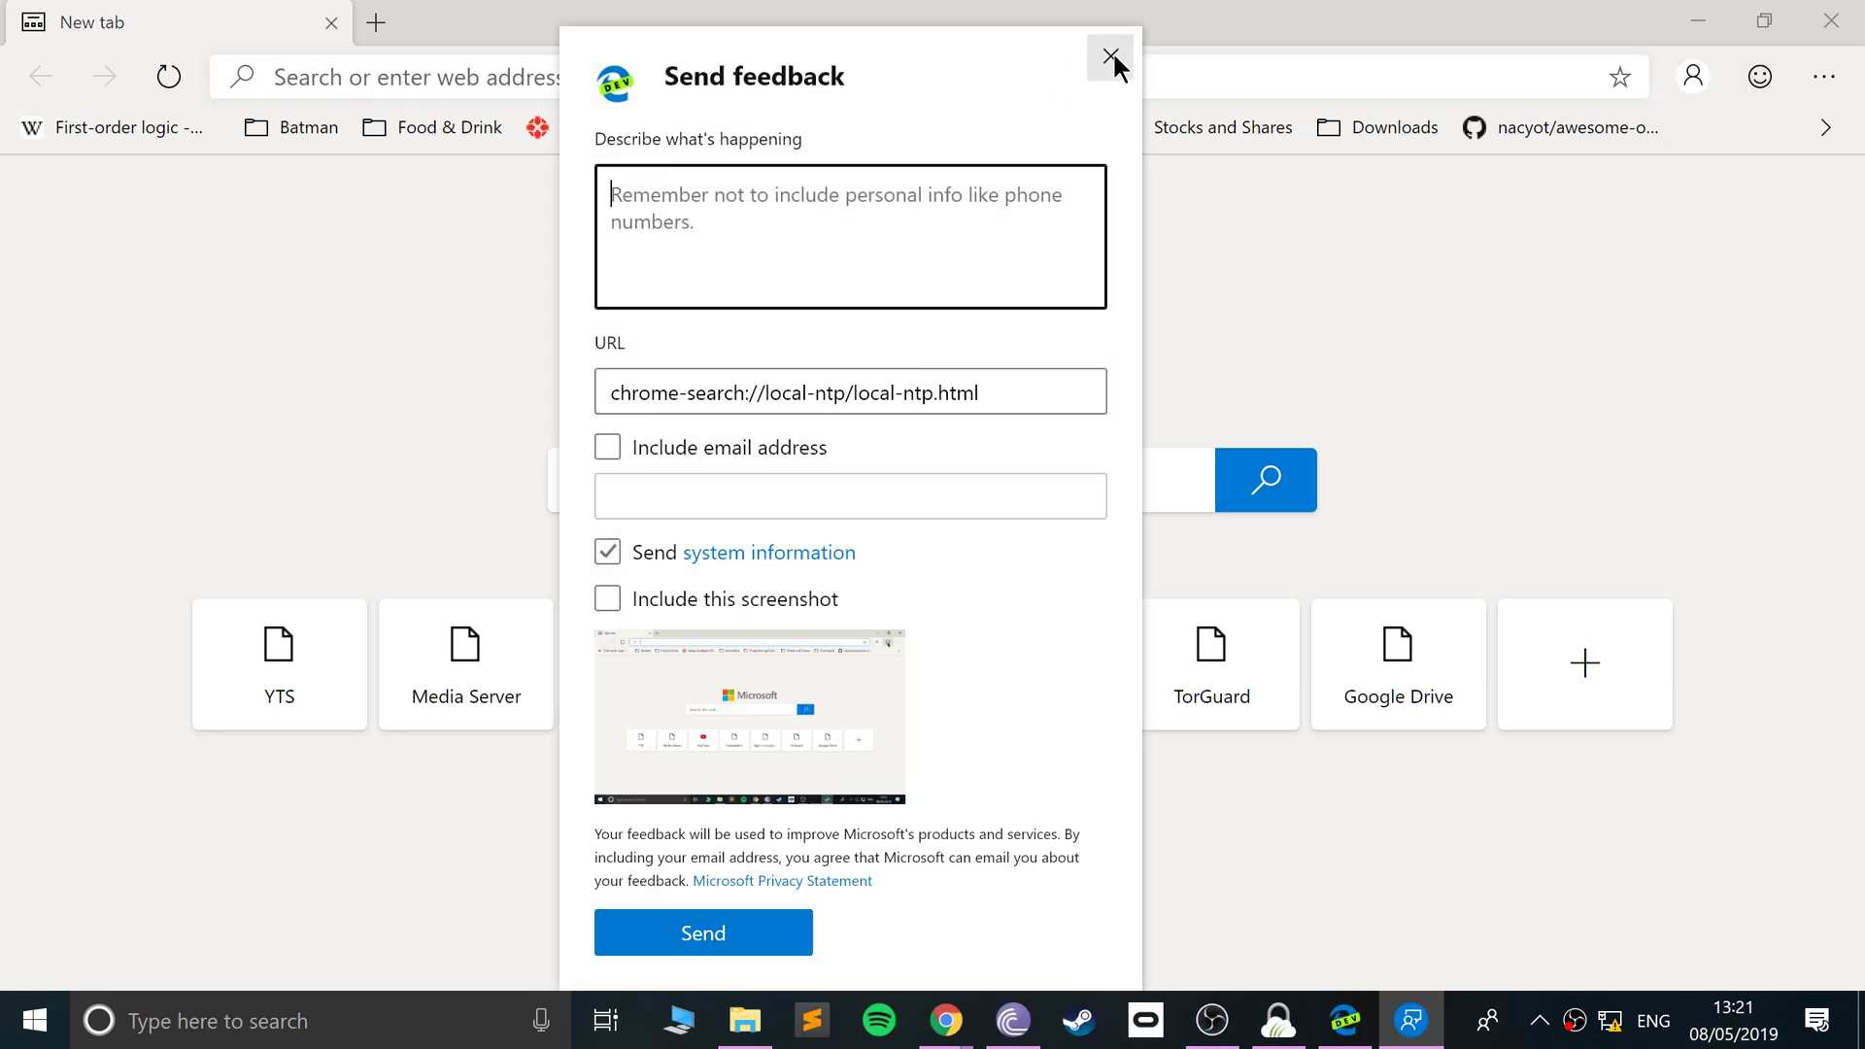
click(1112, 57)
click(1797, 78)
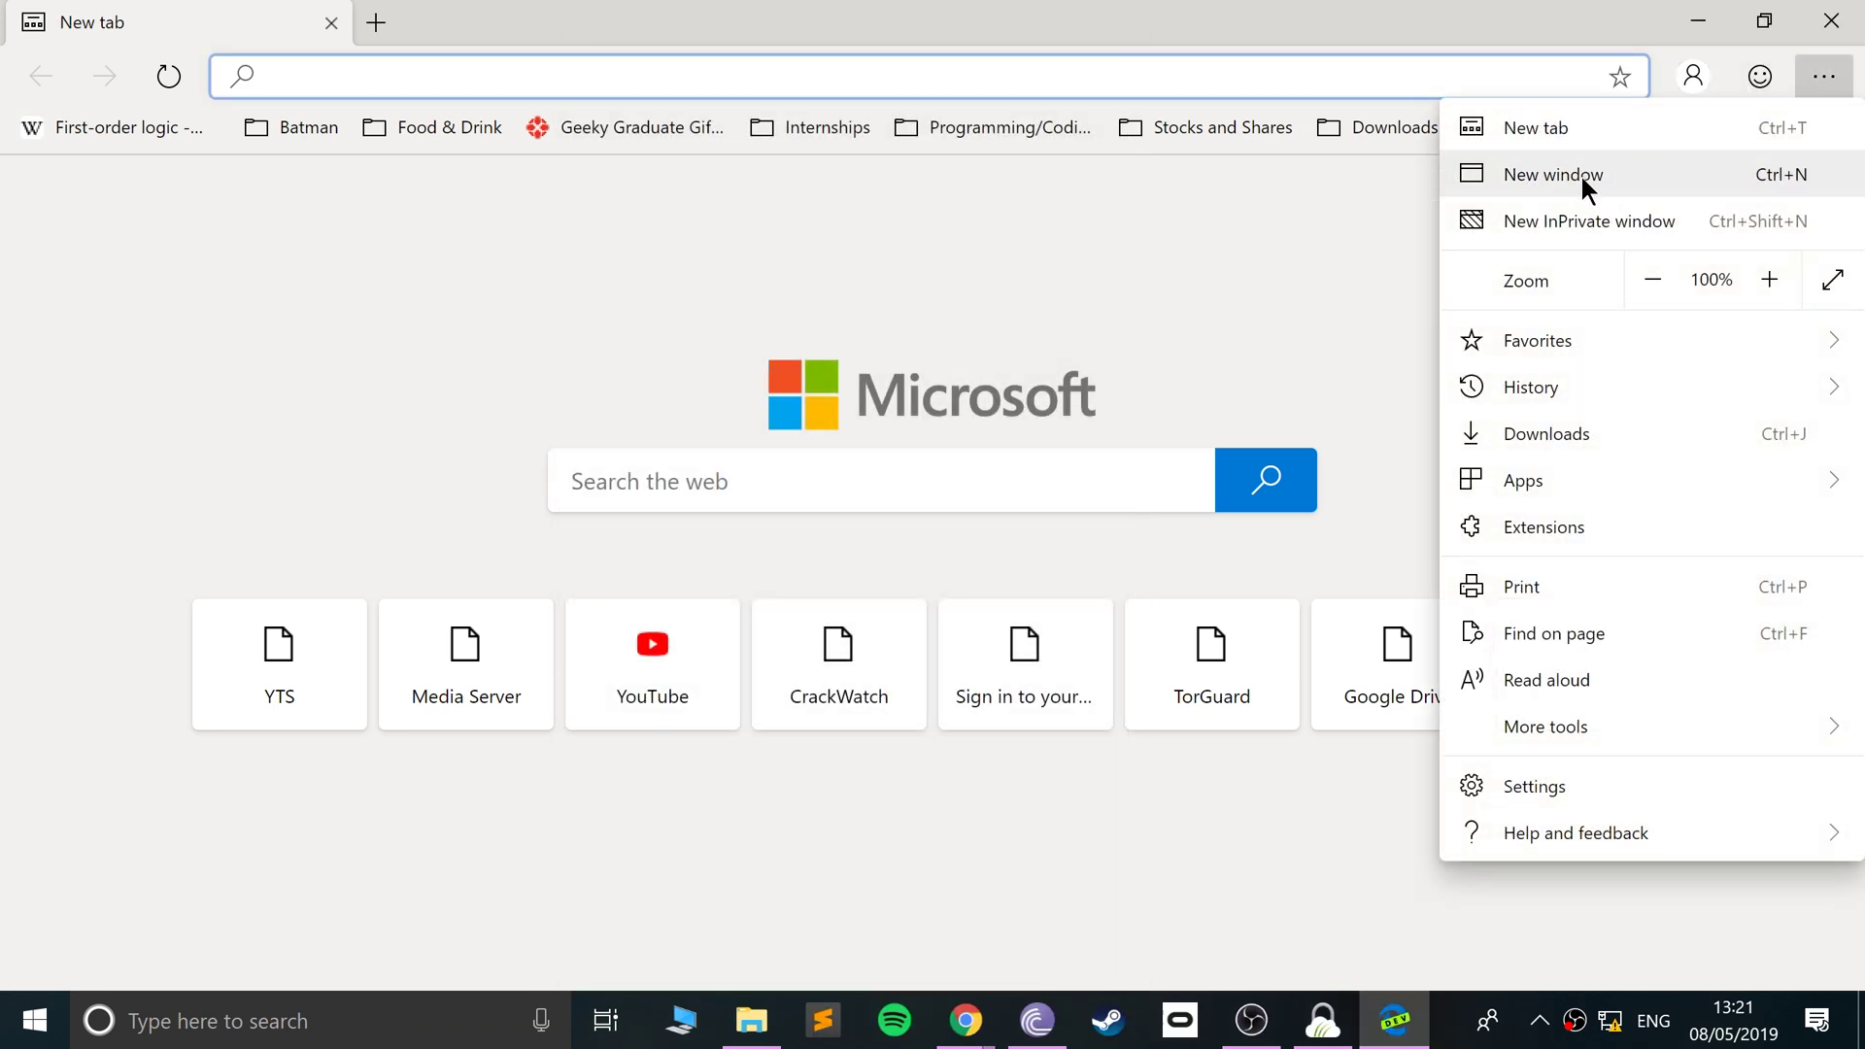
click(1360, 284)
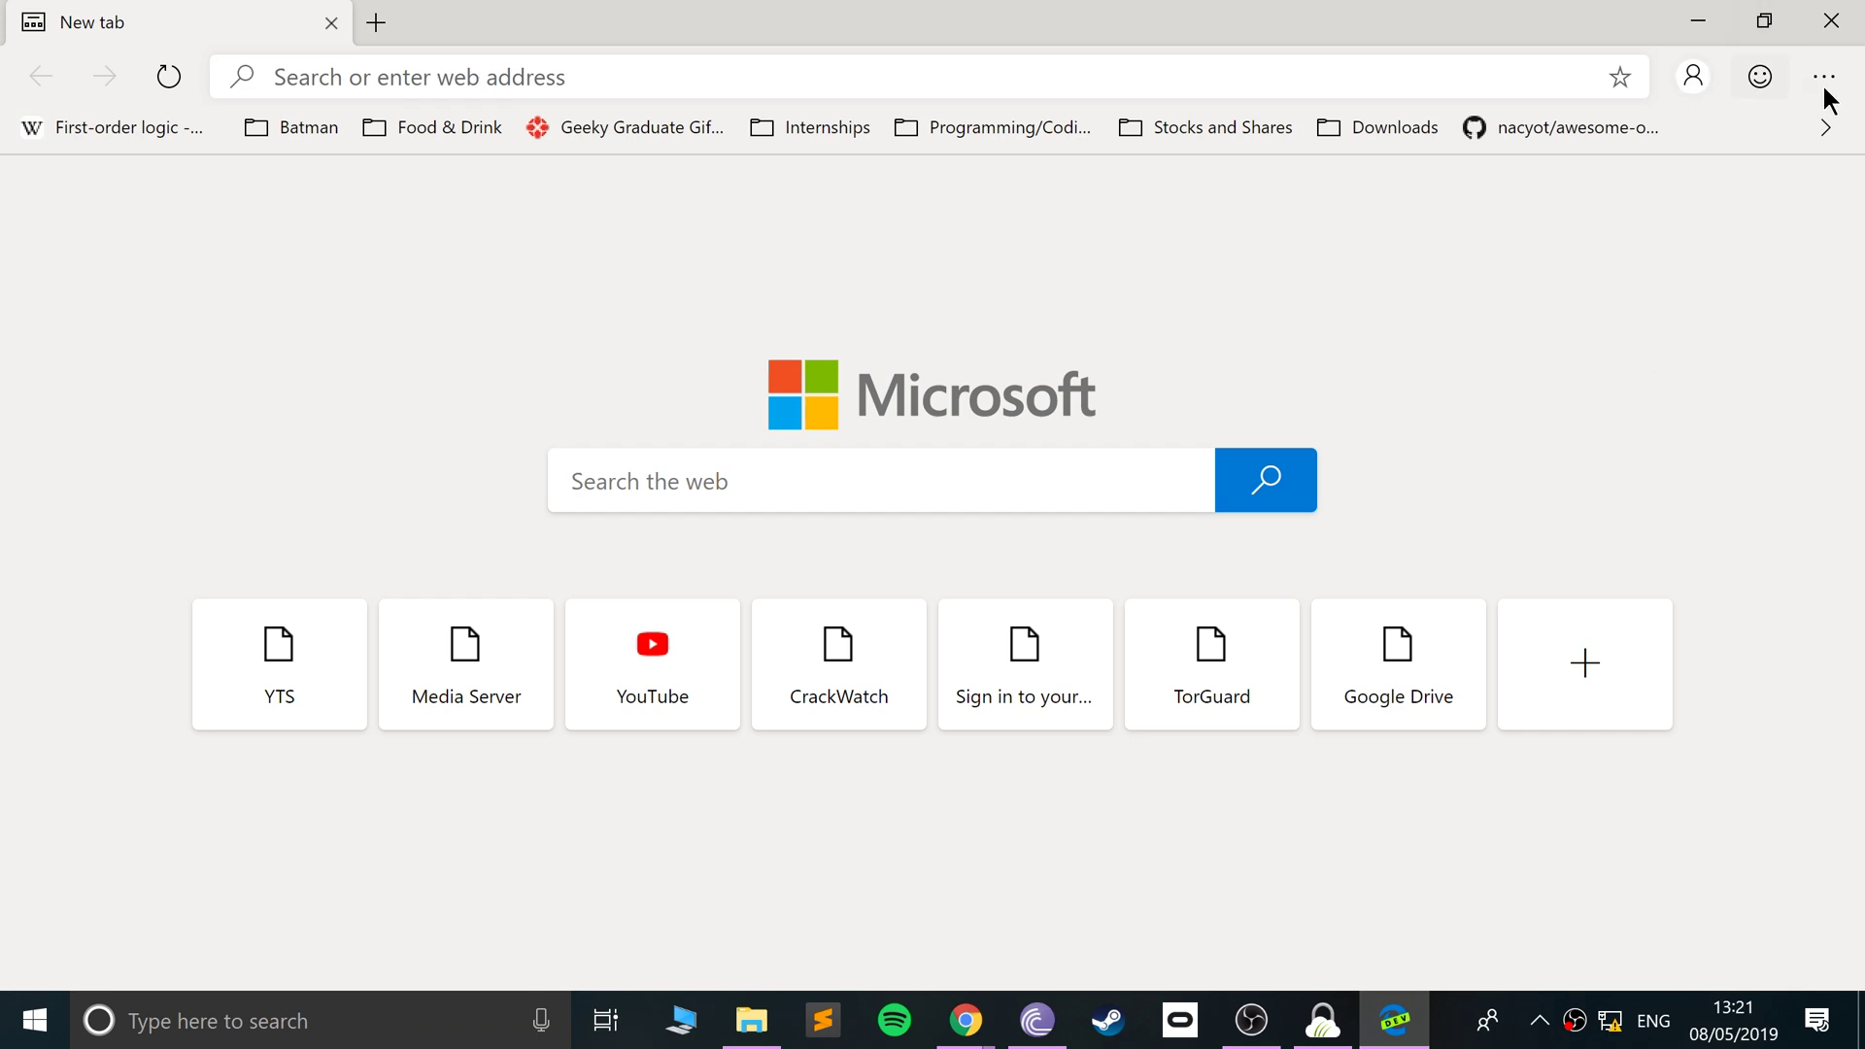
click(1826, 129)
click(1753, 99)
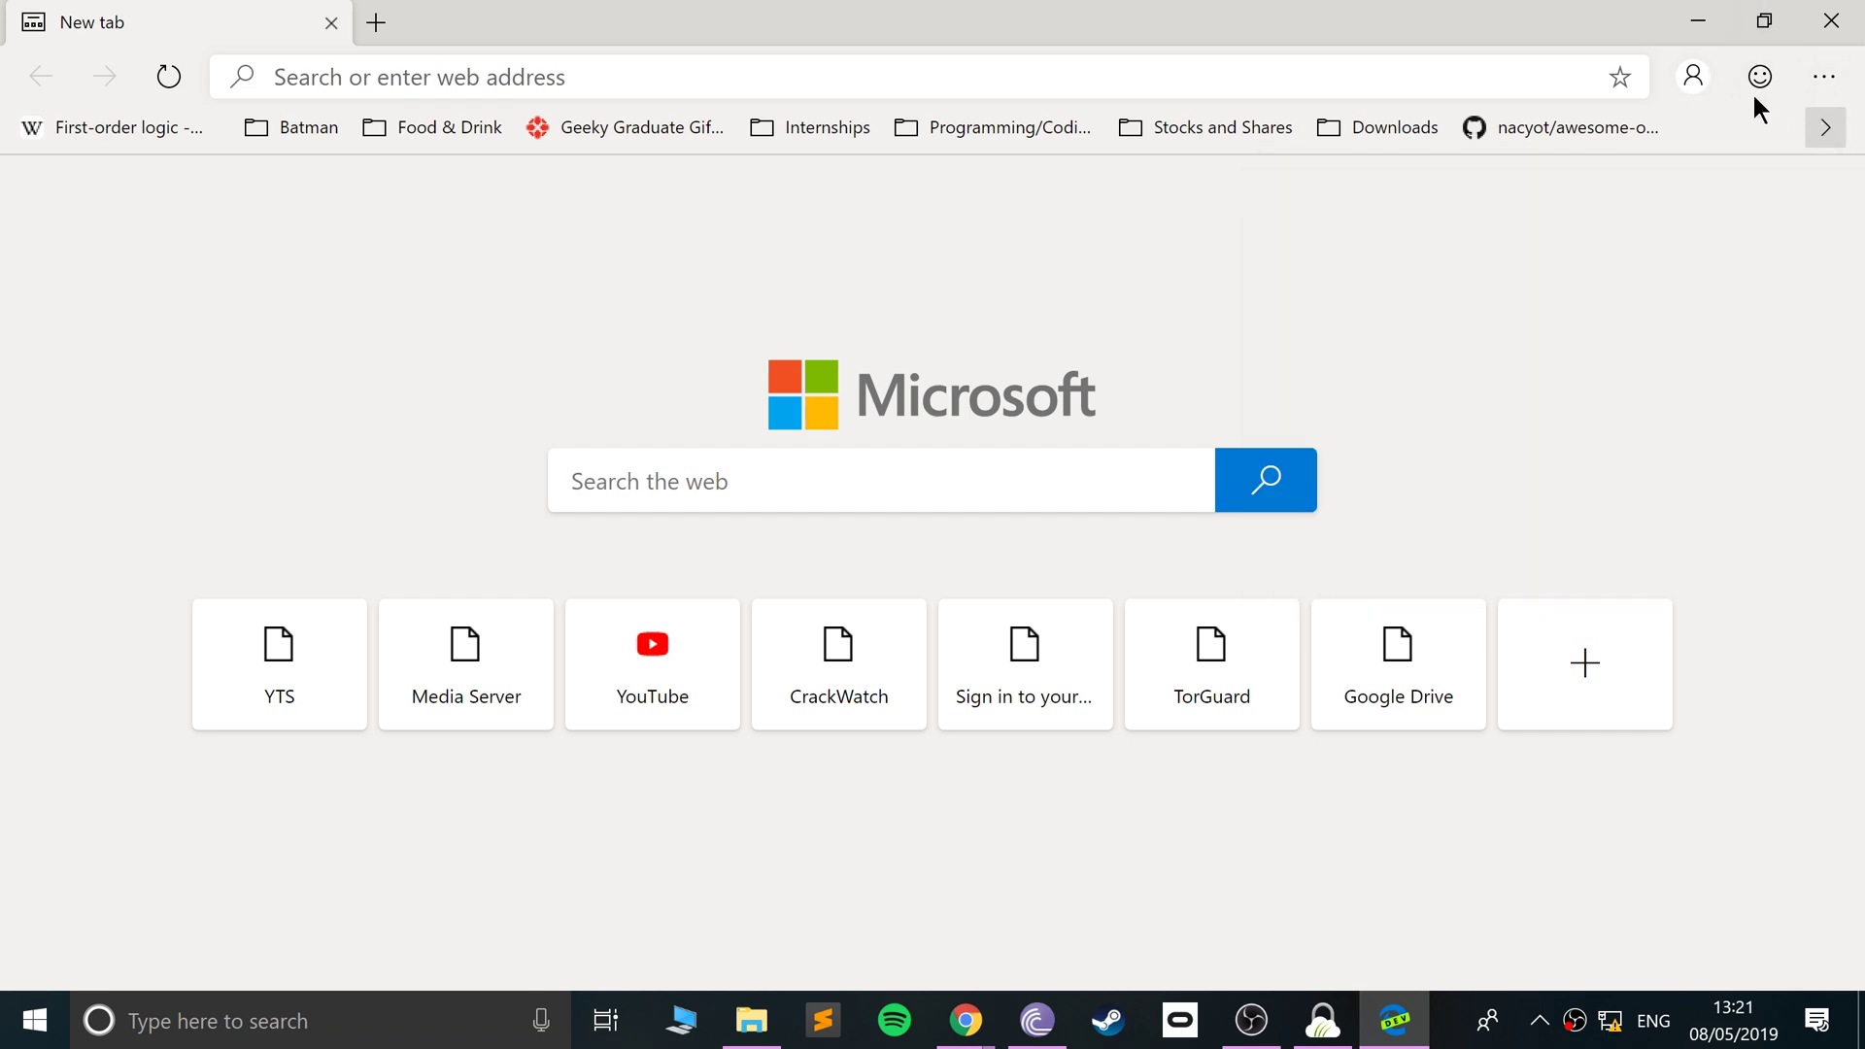
click(1692, 76)
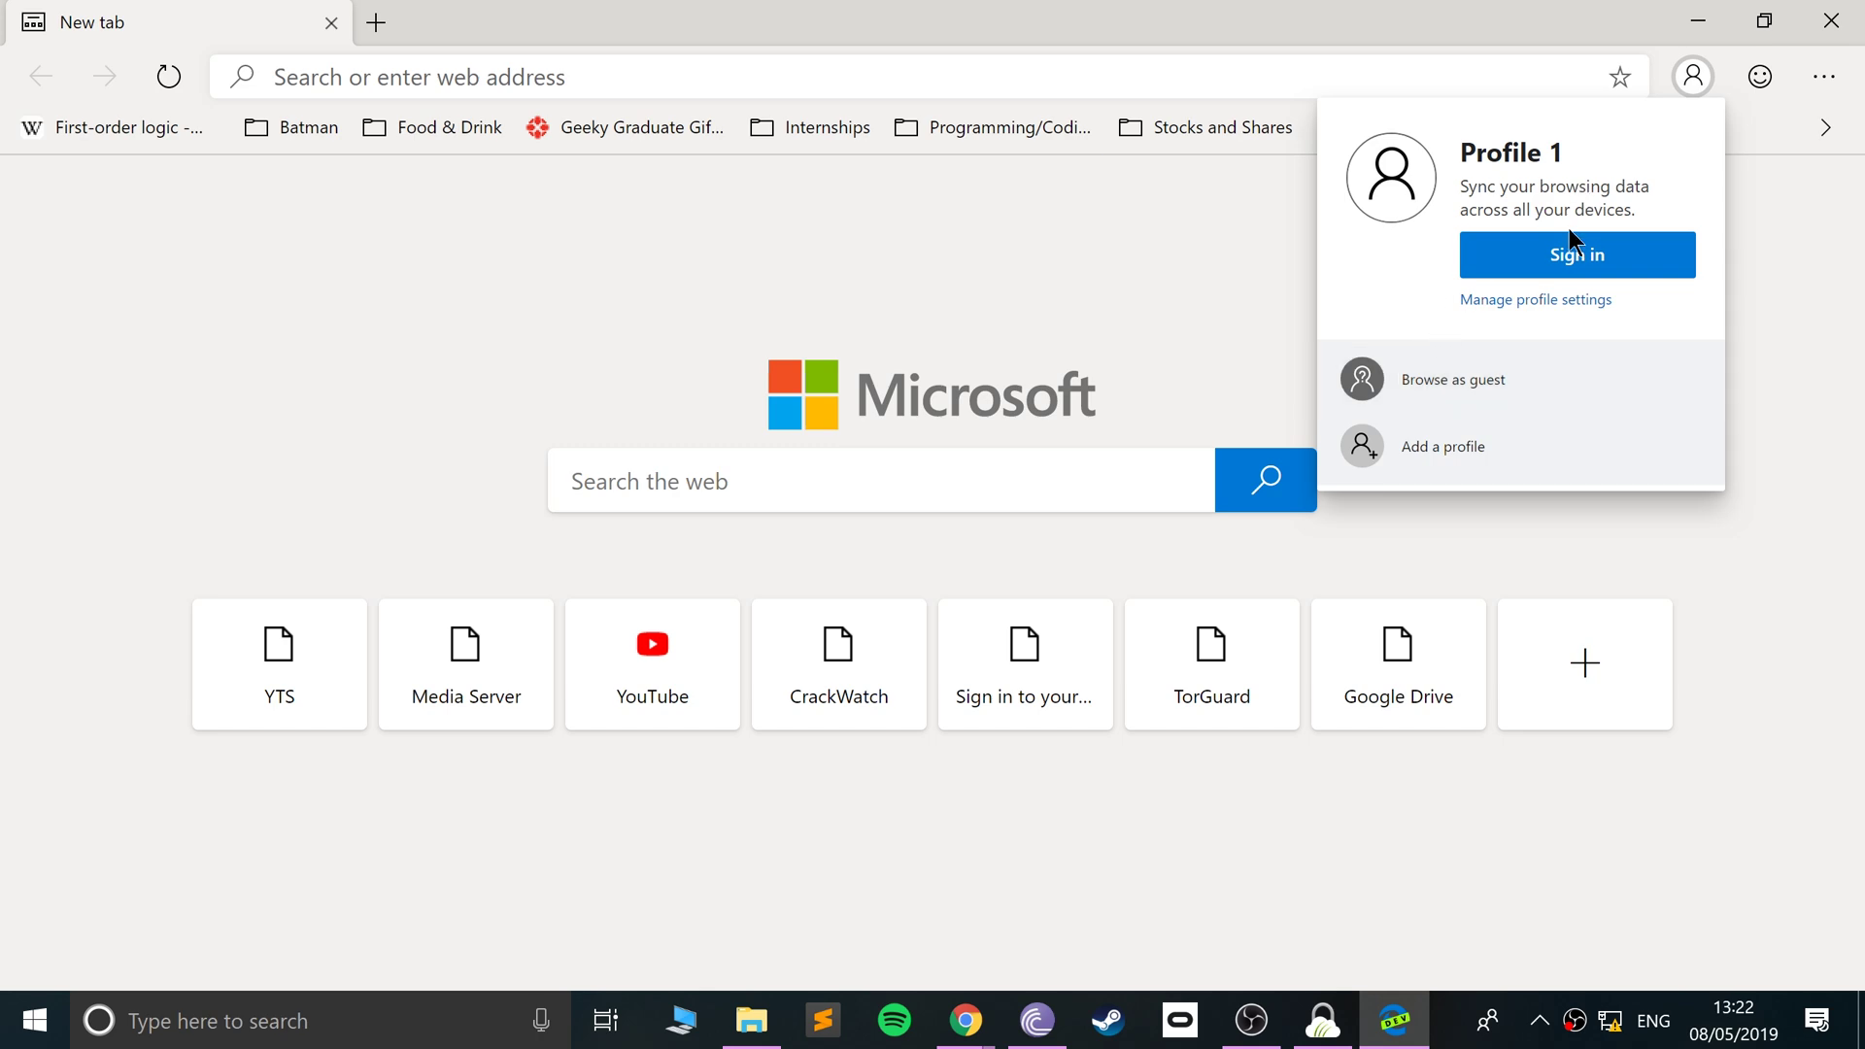
Open Settings from the ... menu, landing on the Profiles section at edge://settings.
click(1825, 75)
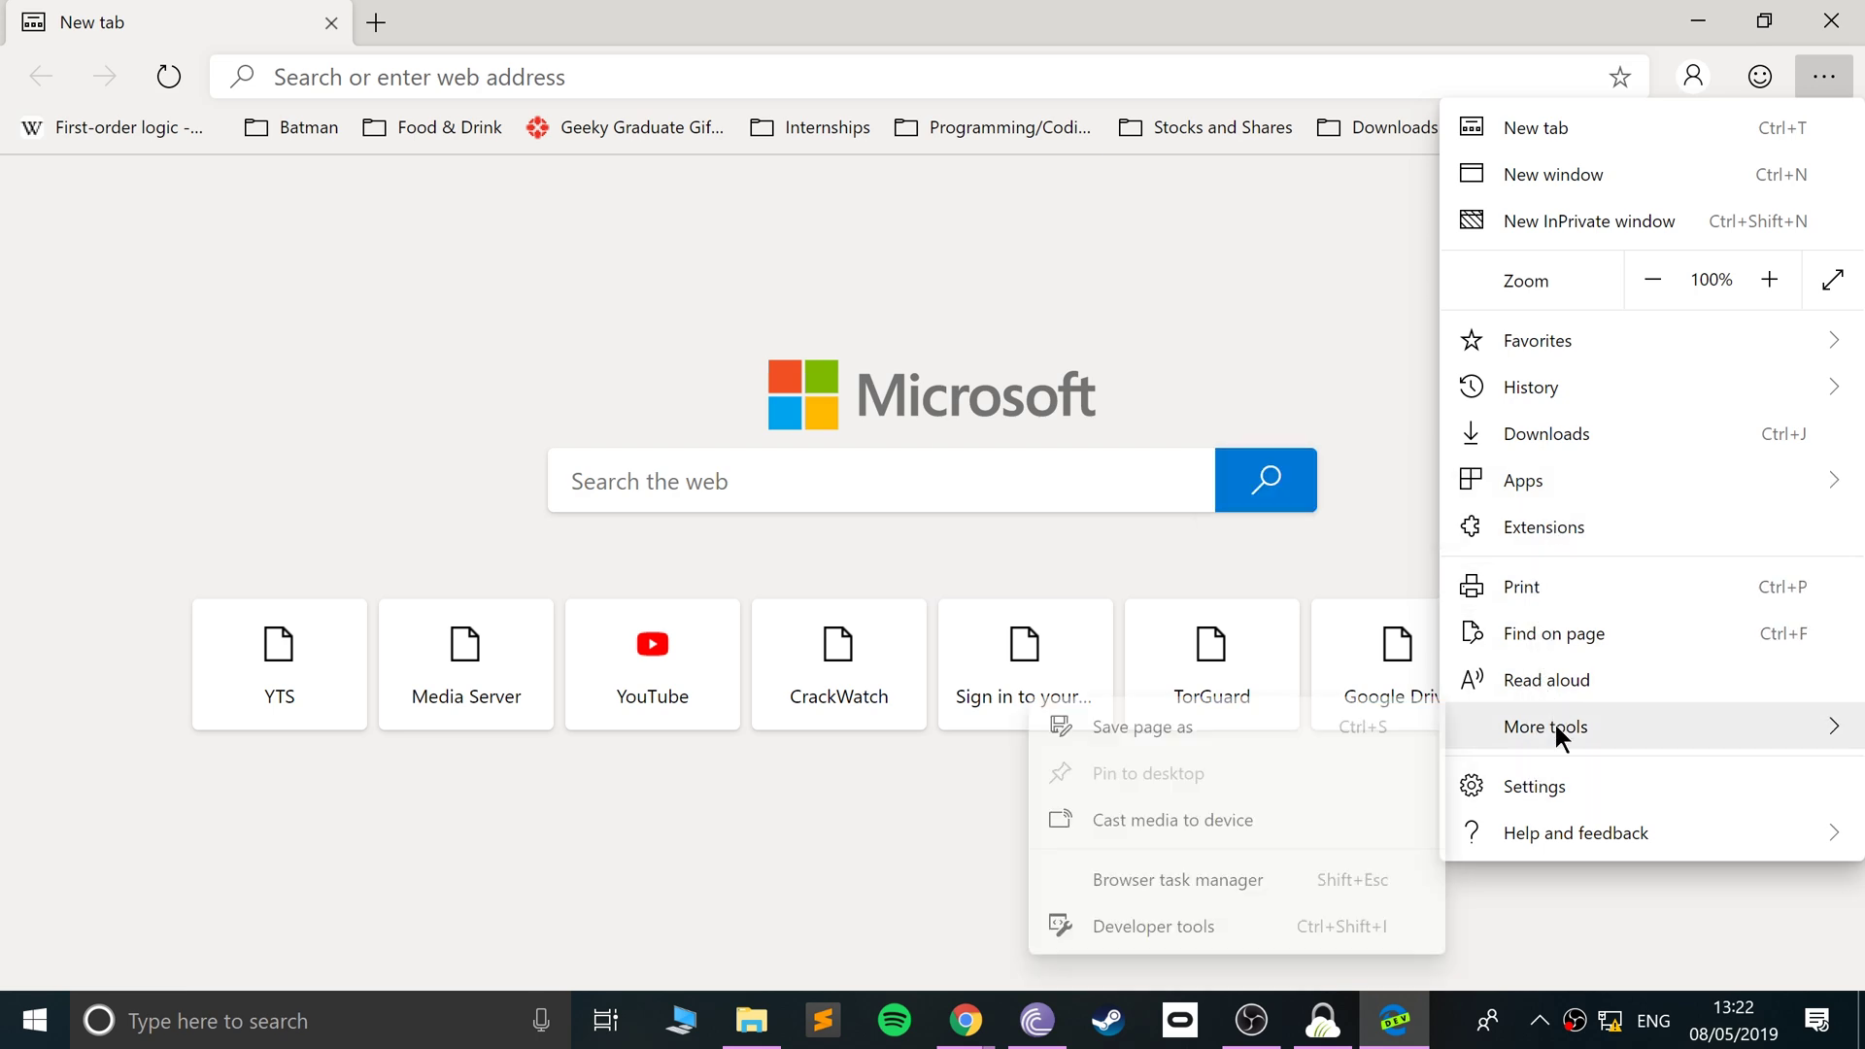
click(1556, 777)
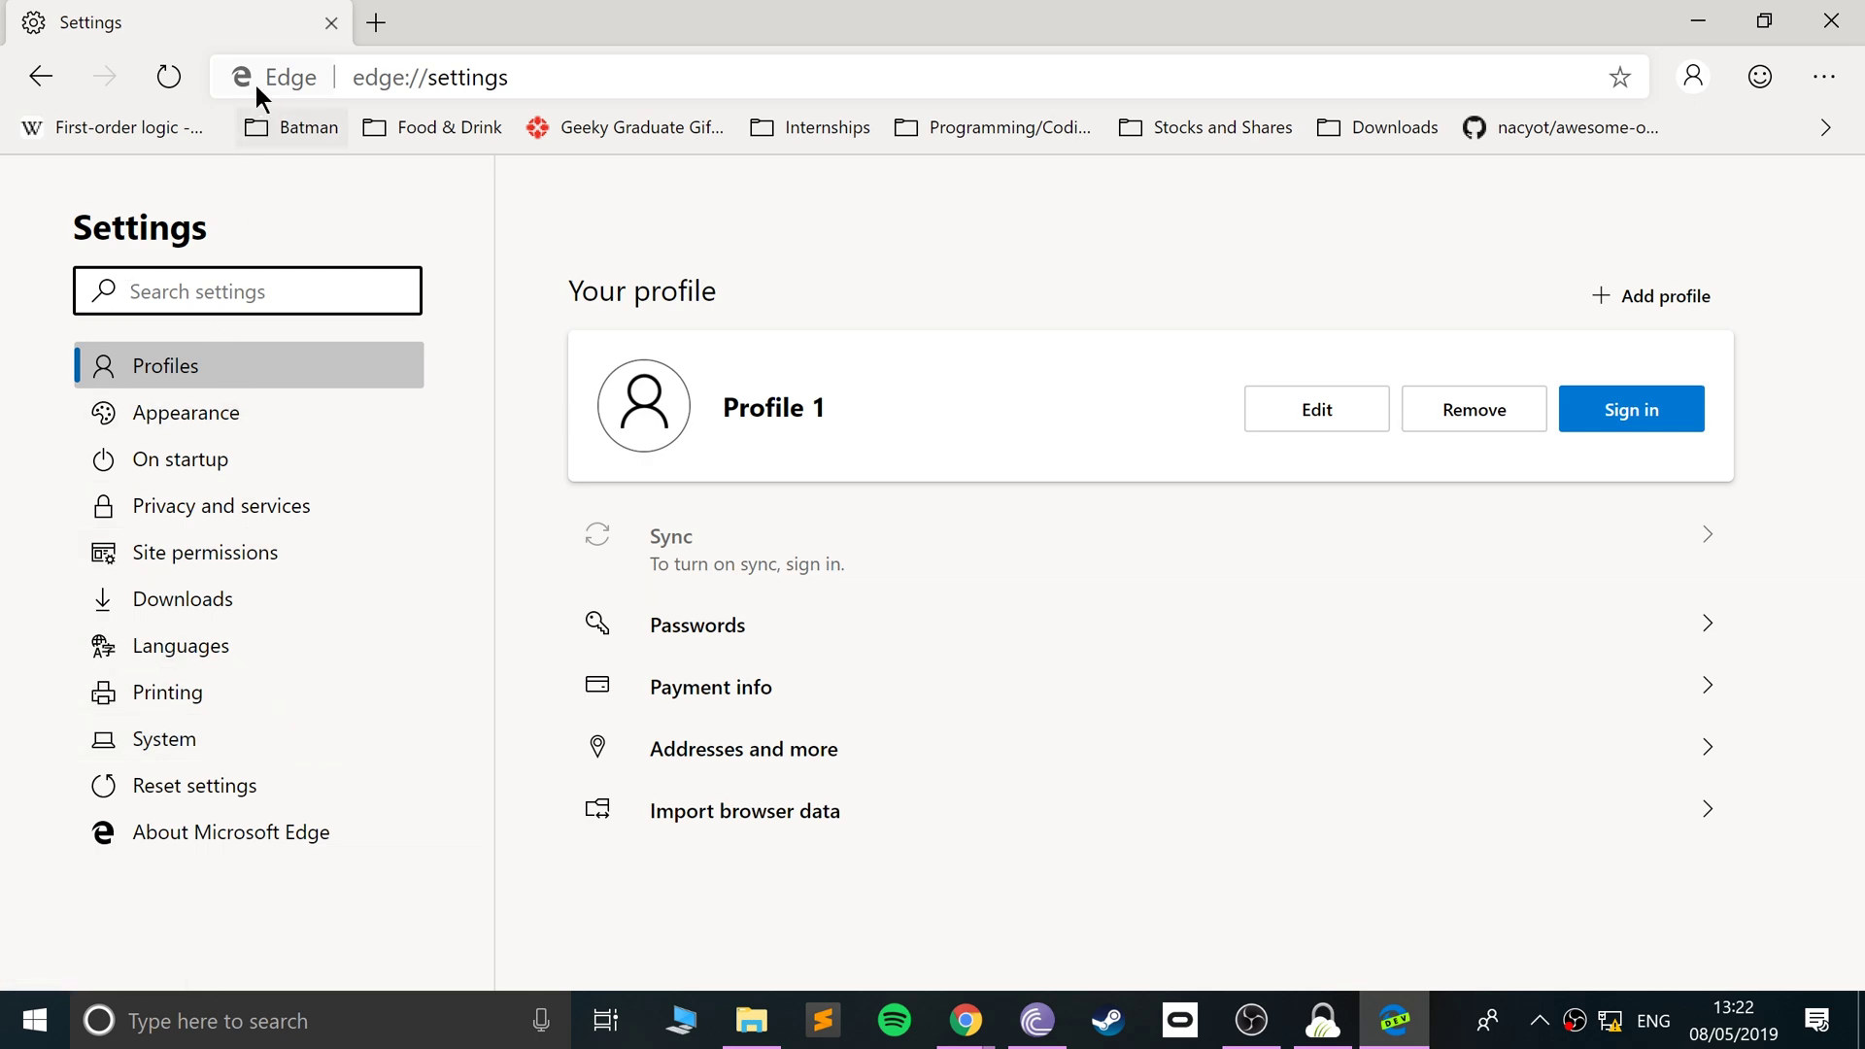
Go back to the New tab page and keep the browser window maximized.
click(42, 84)
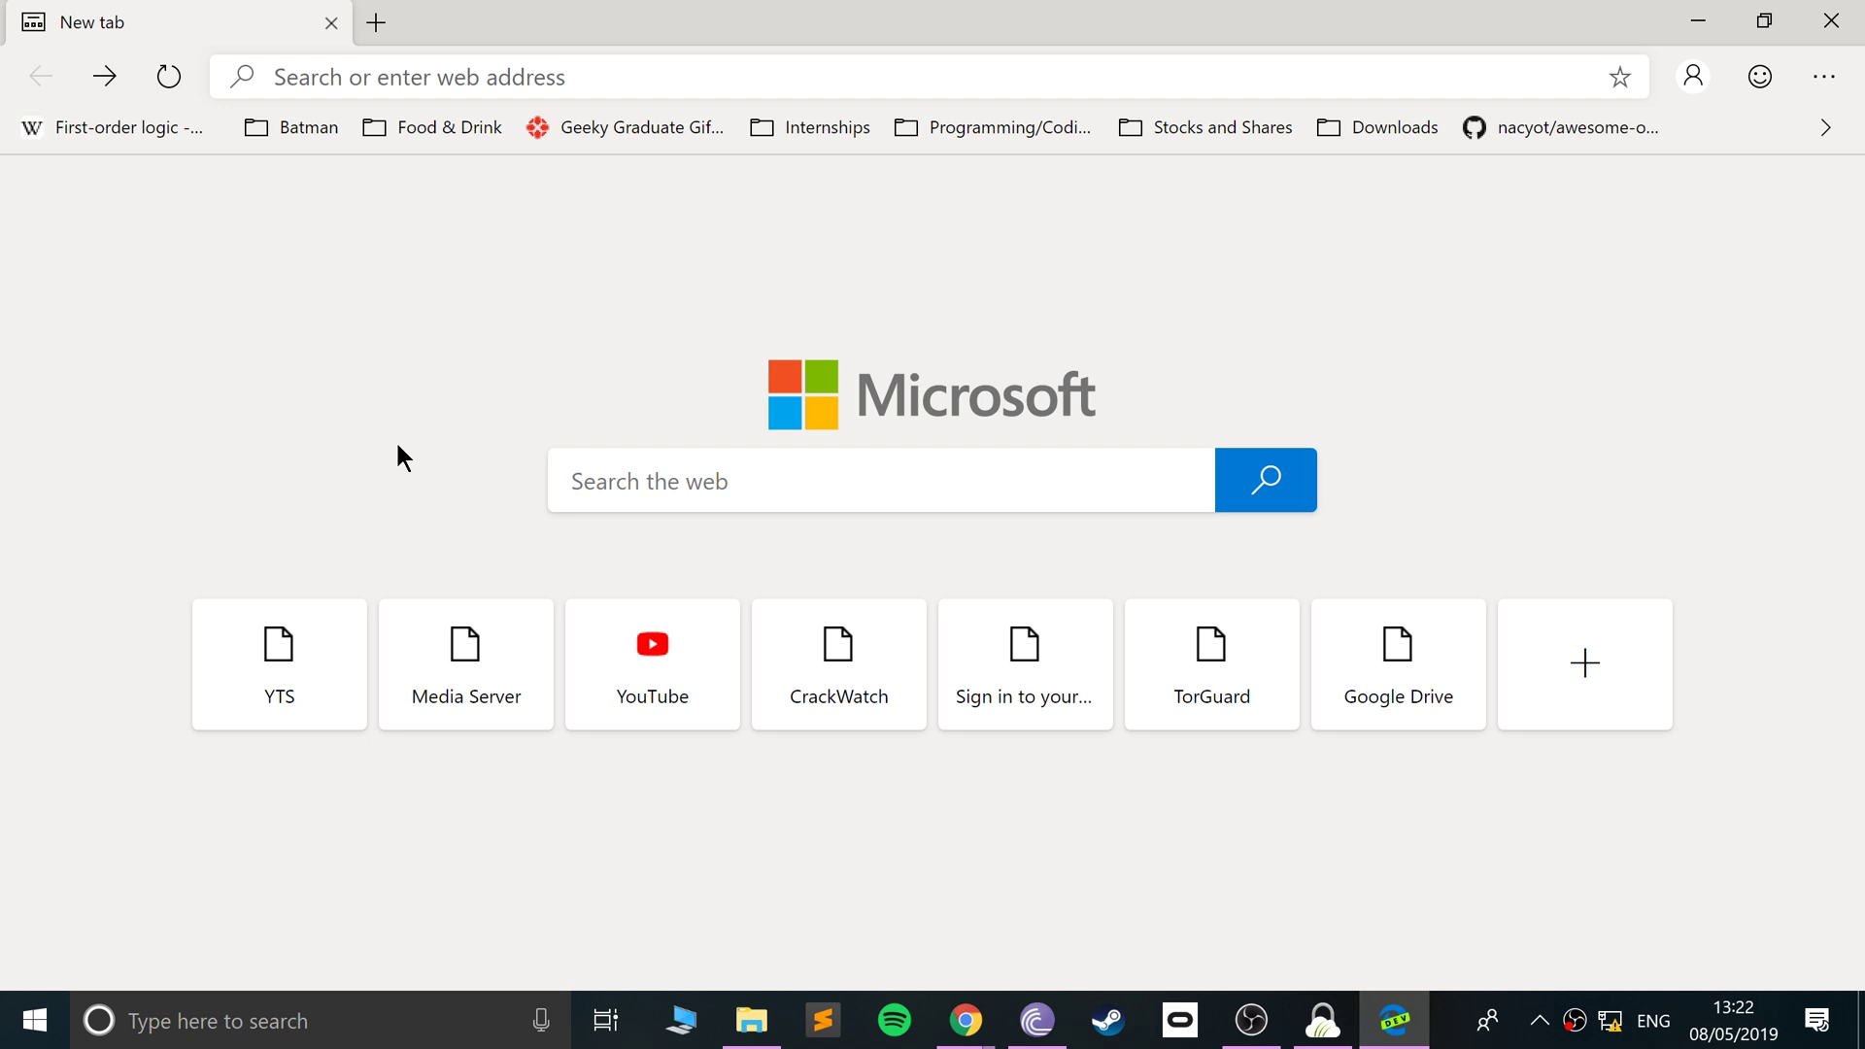
click(523, 89)
drag(548, 48, 646, 4)
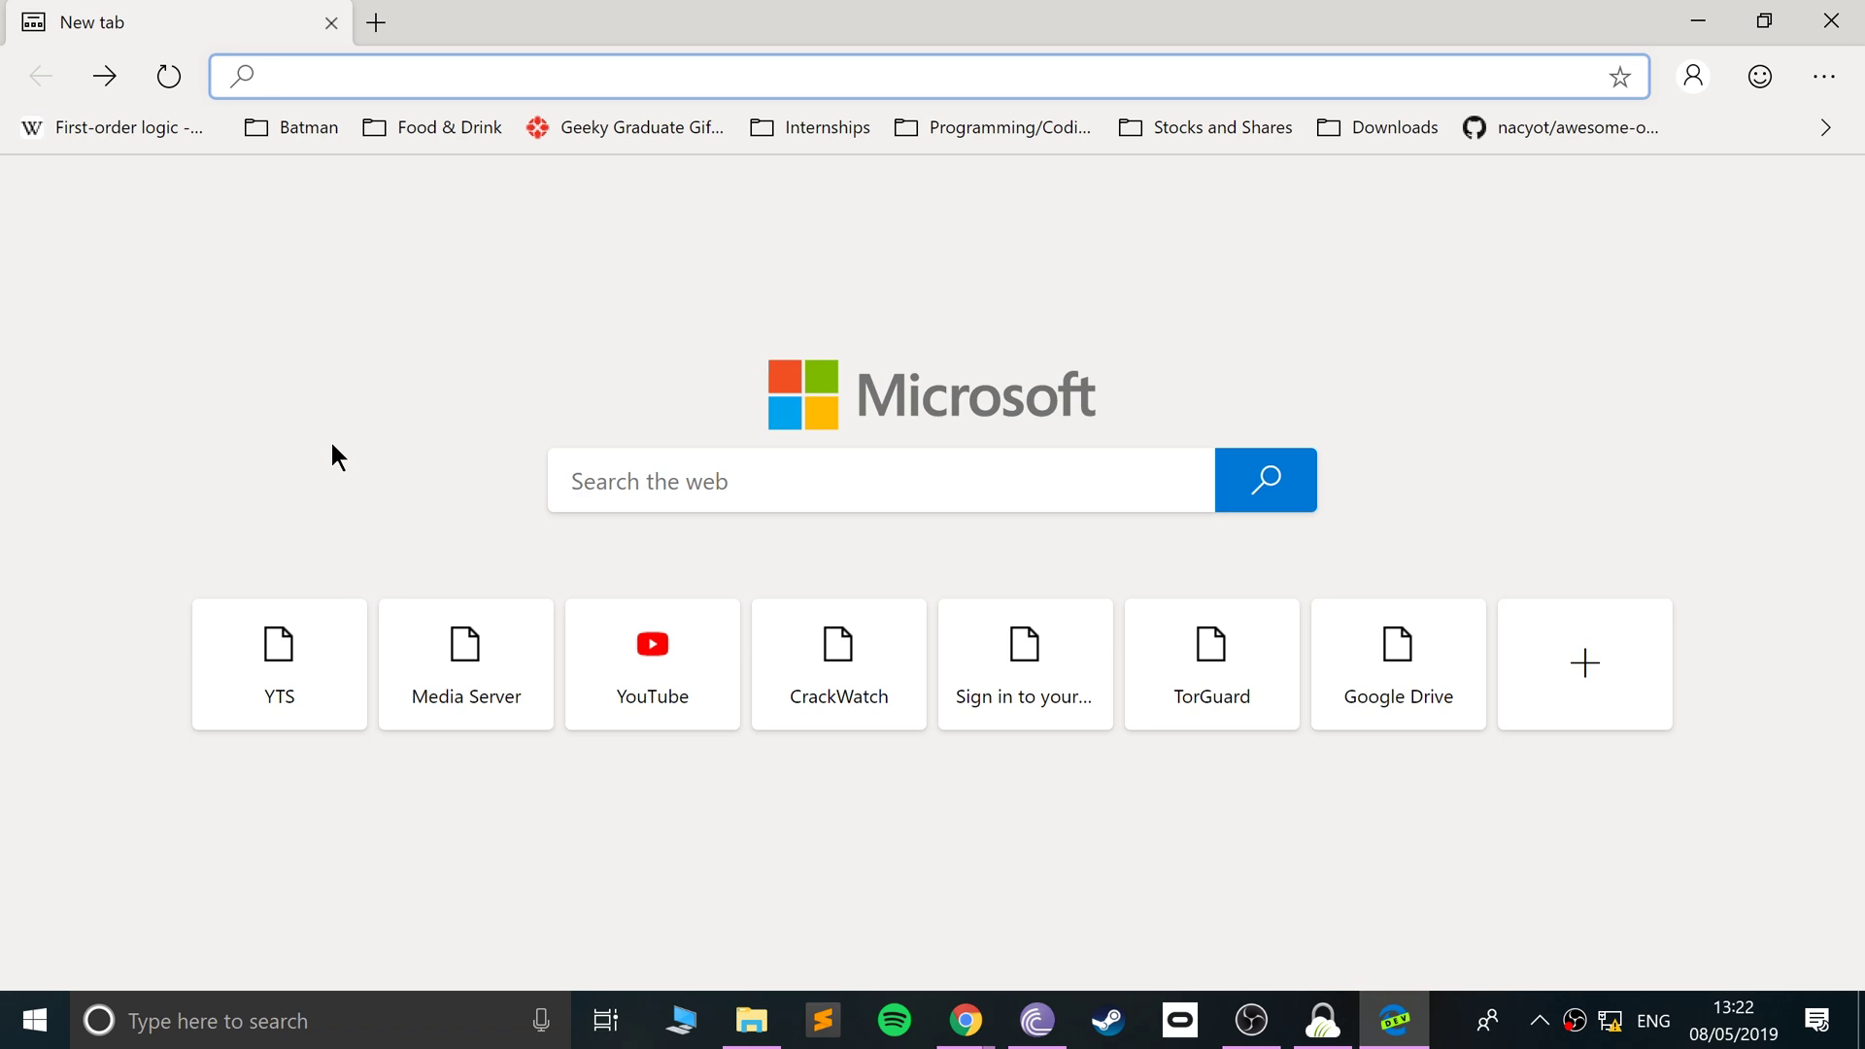
Open YouTube from the new-tab shortcut tiles and scroll through its trending videos.
click(668, 719)
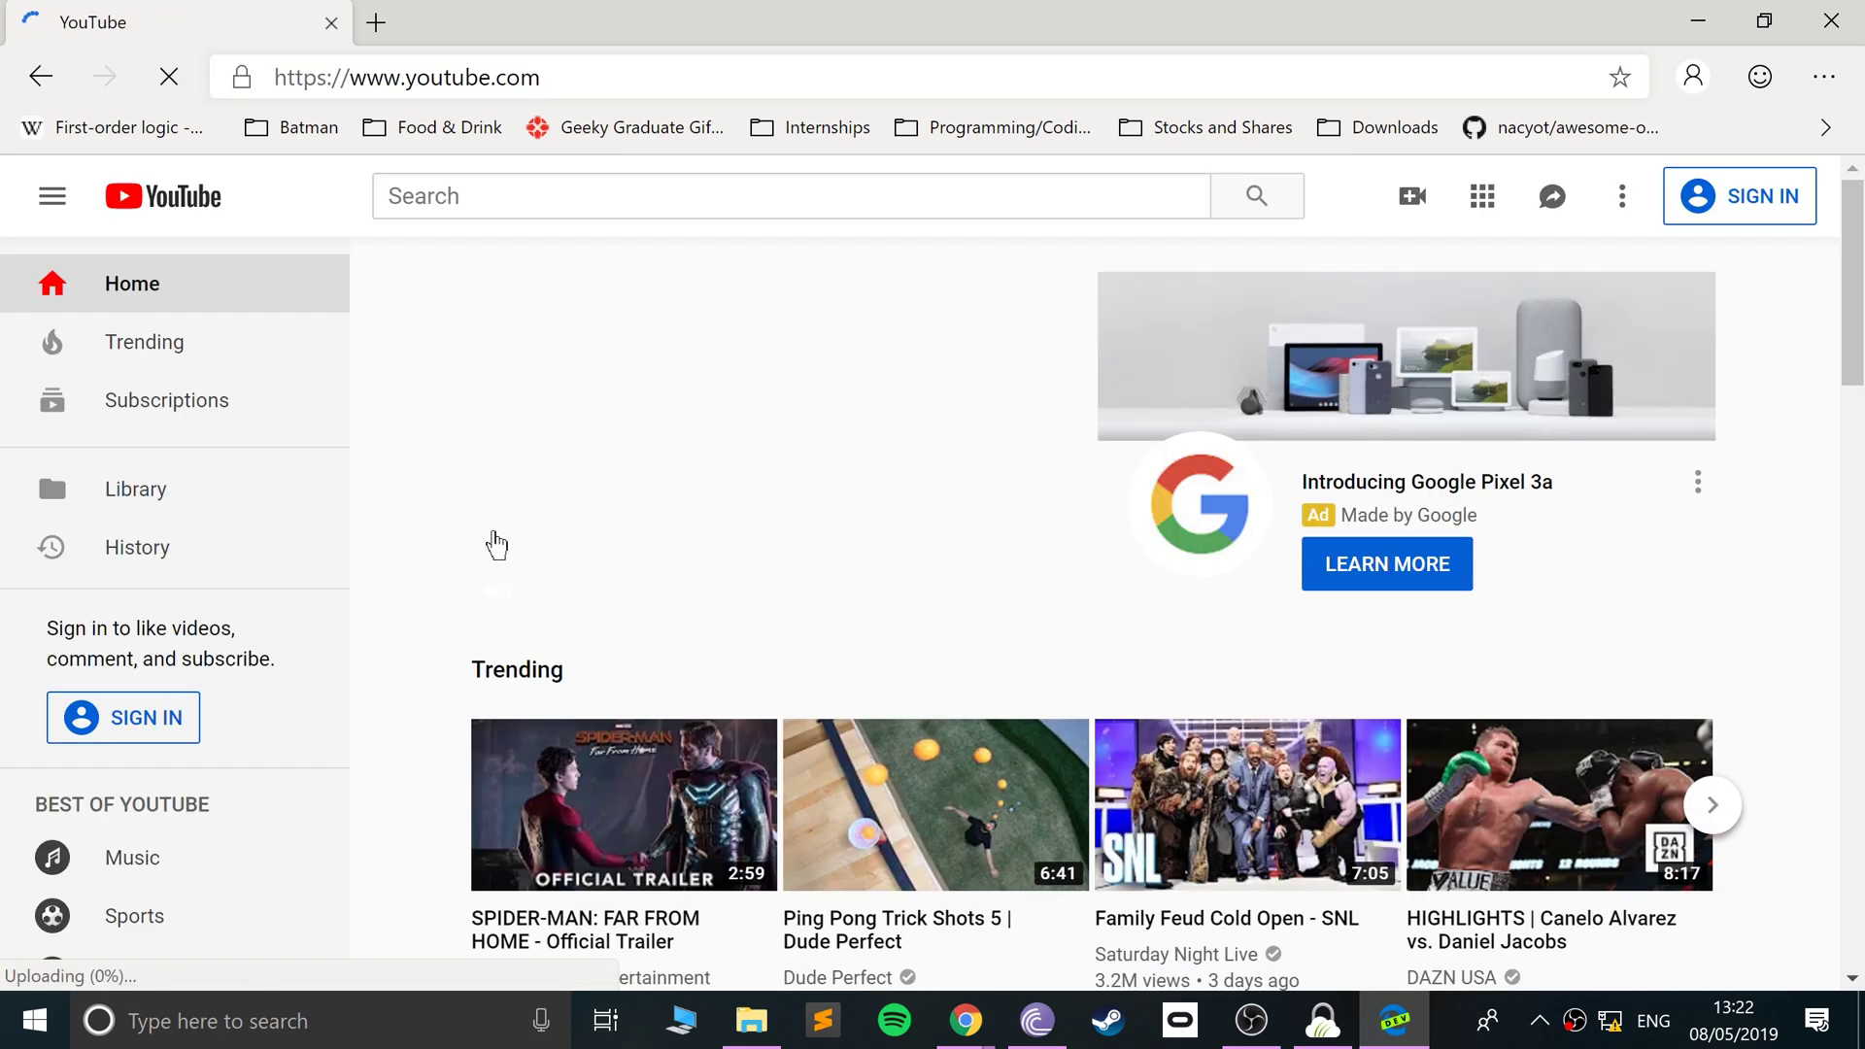
scroll(389, 750, down, 10)
scroll(389, 741, up, 5)
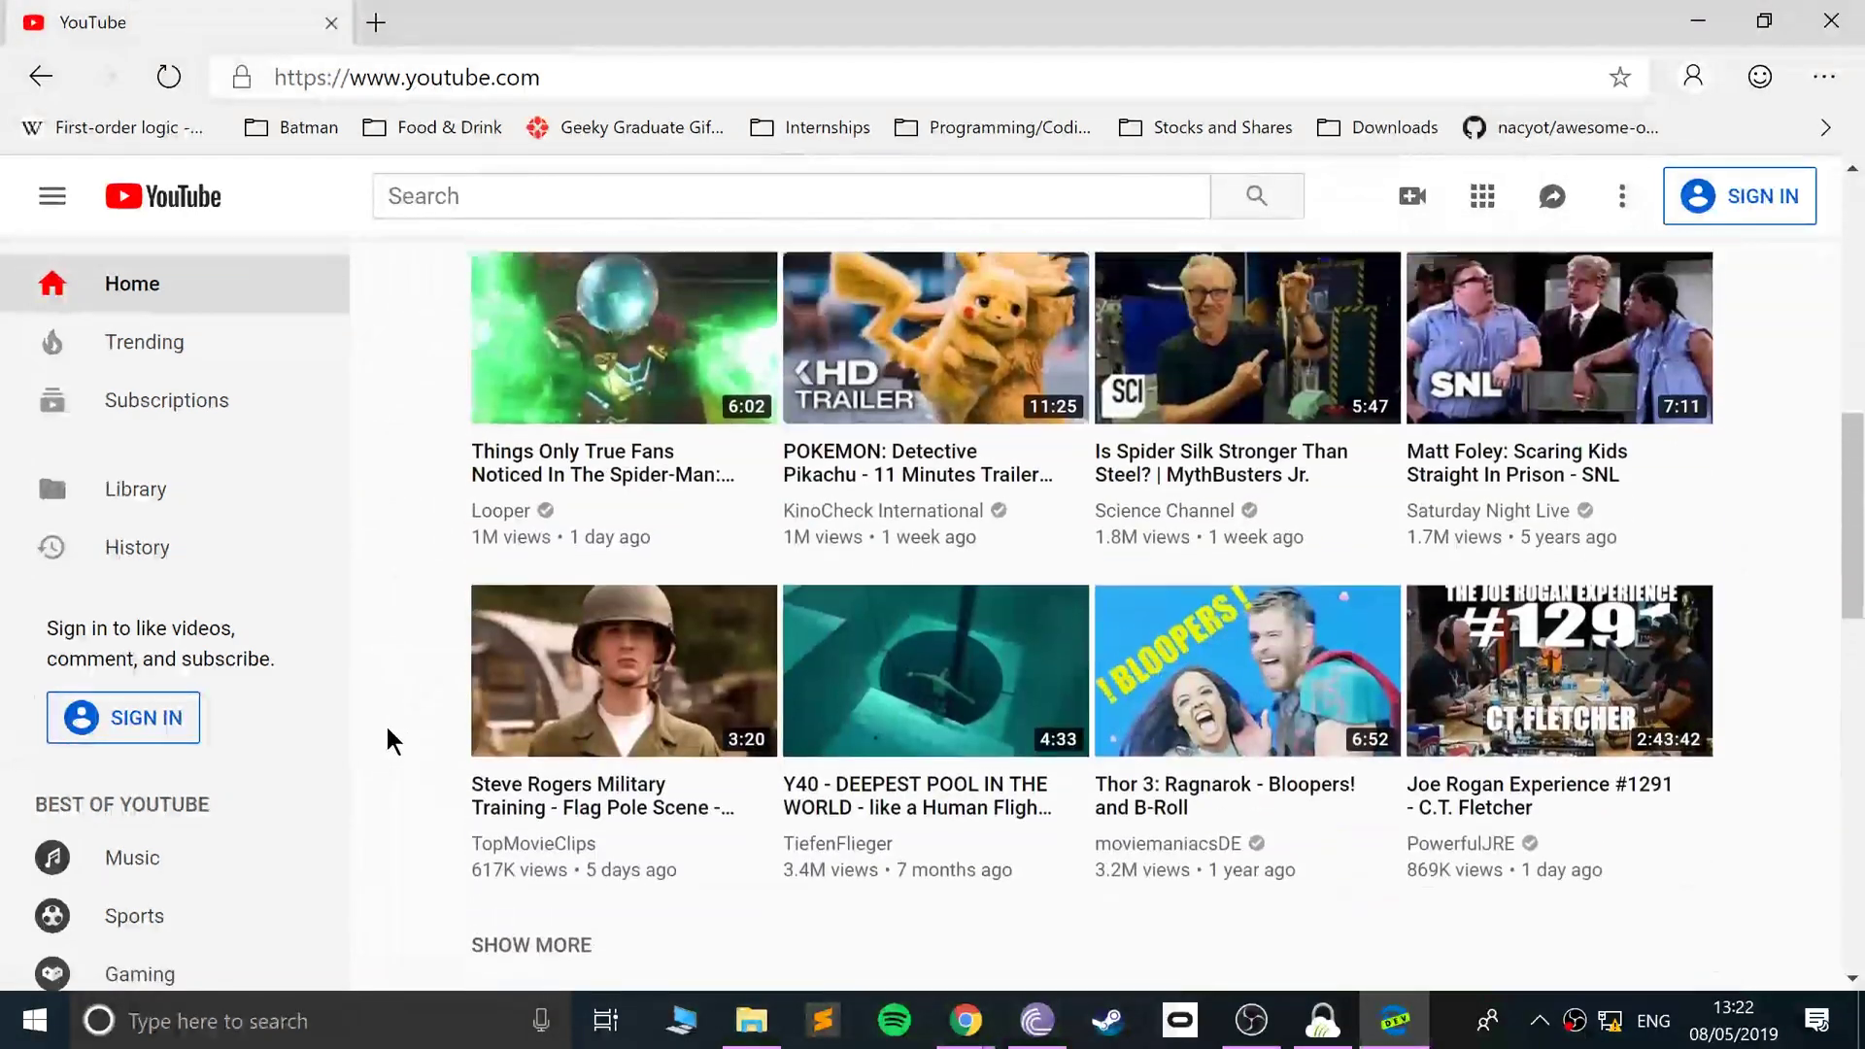
scroll(389, 740, up, 5)
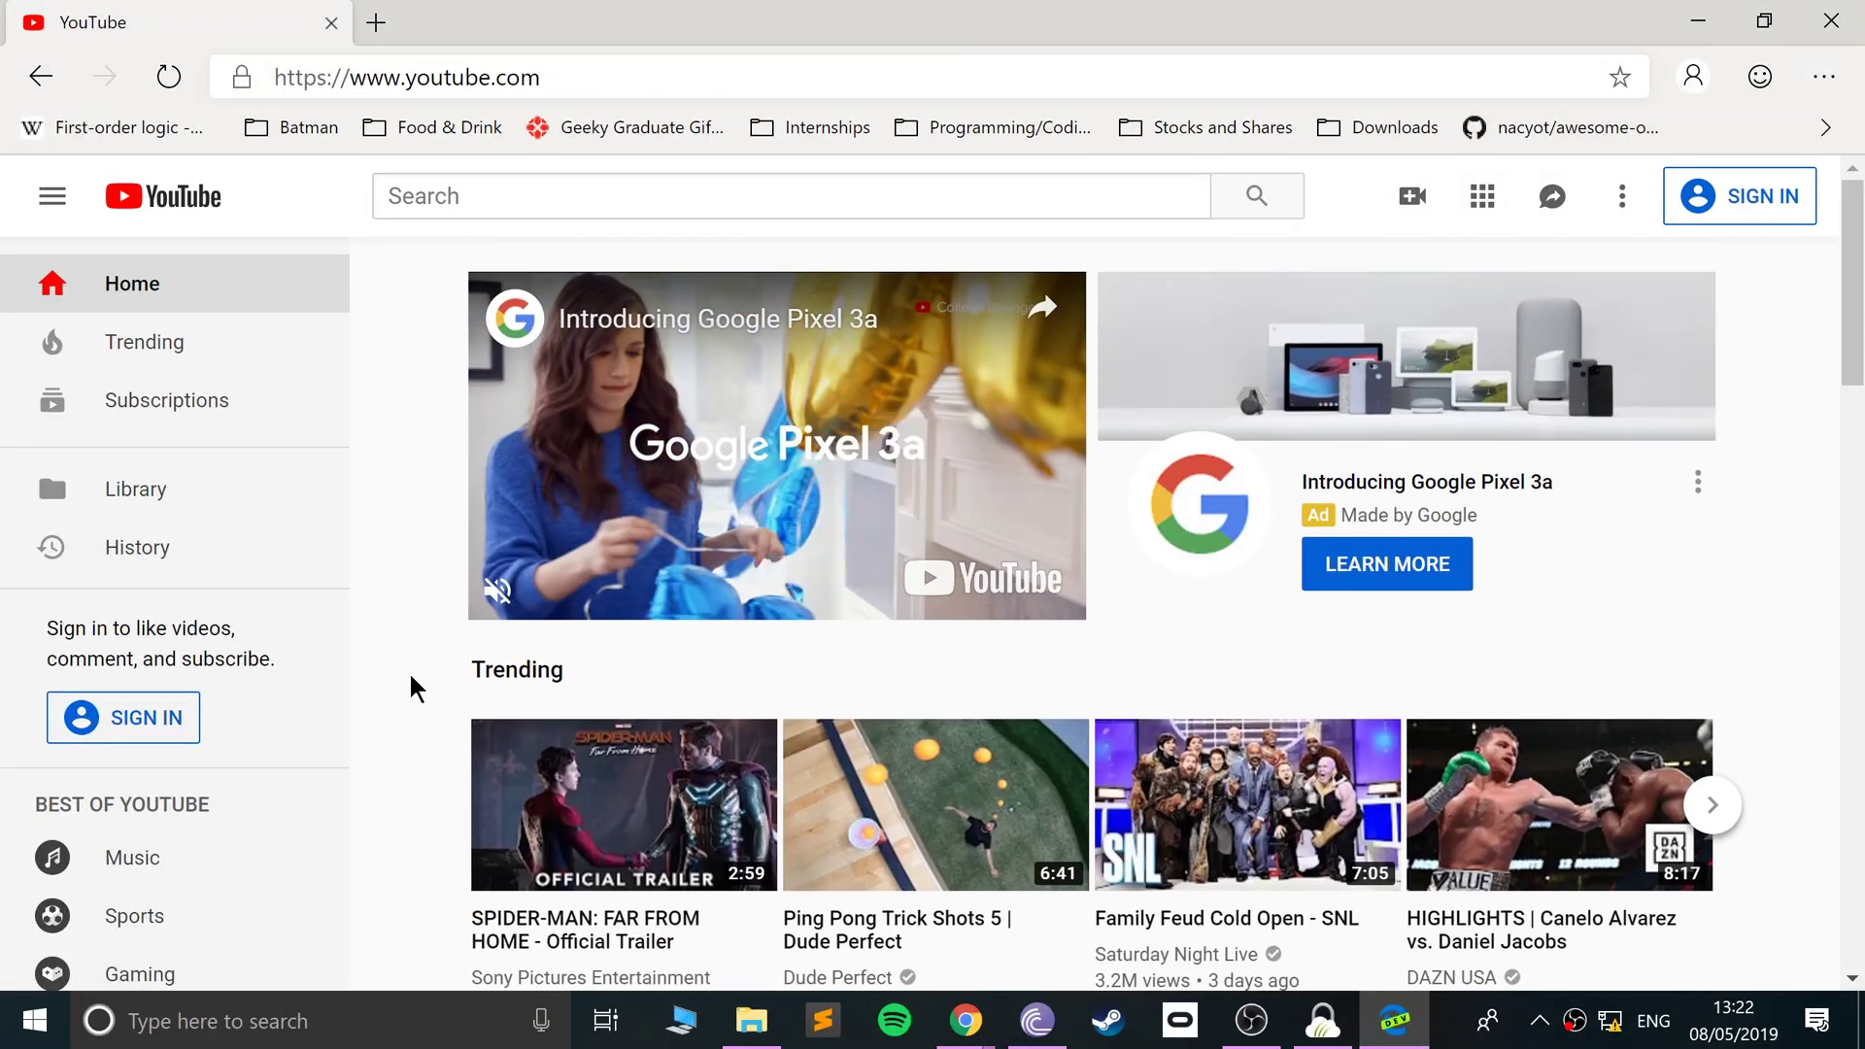